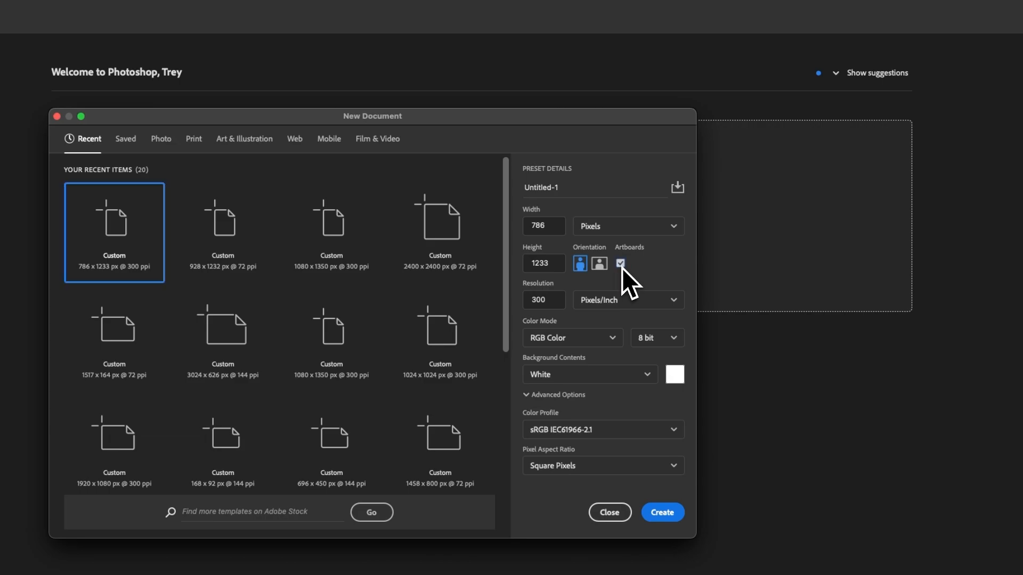
Create a 1080 × 1350 px document at 300 pixels/inch with artboards enabled, named Framebatch_first_template.
double_click(550, 225)
double_click(528, 263)
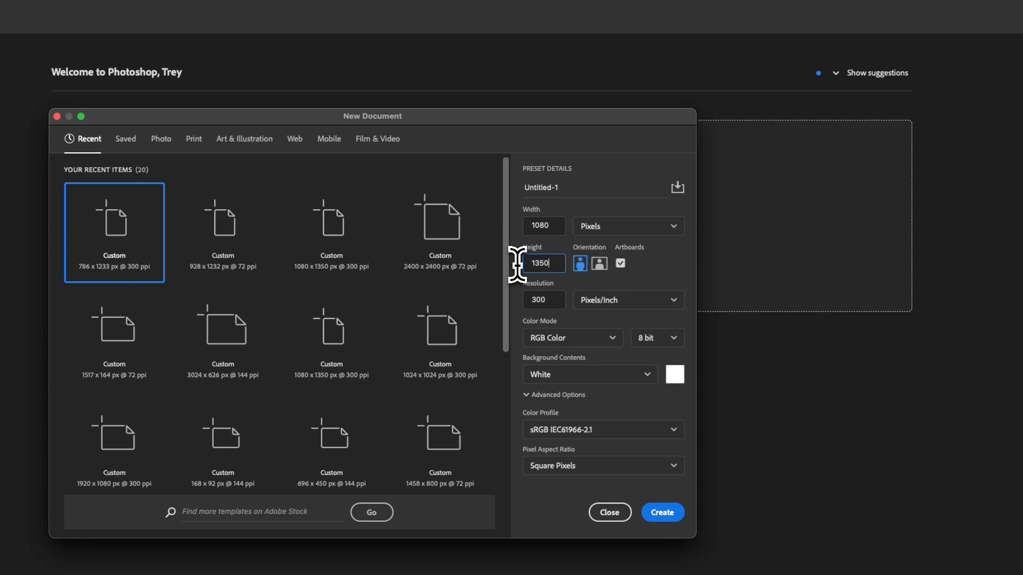
drag(564, 189, 548, 187)
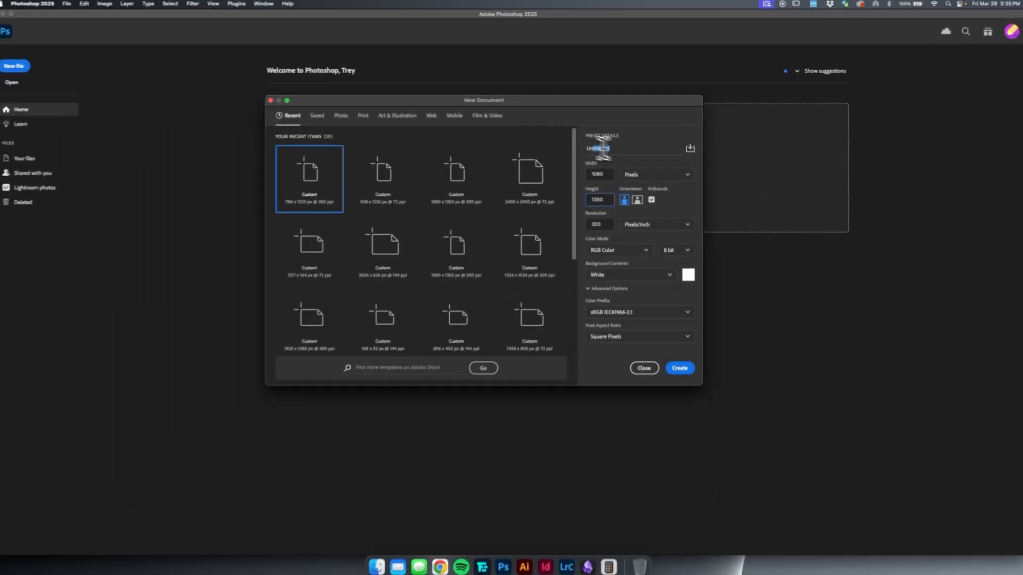
drag(603, 149, 563, 148)
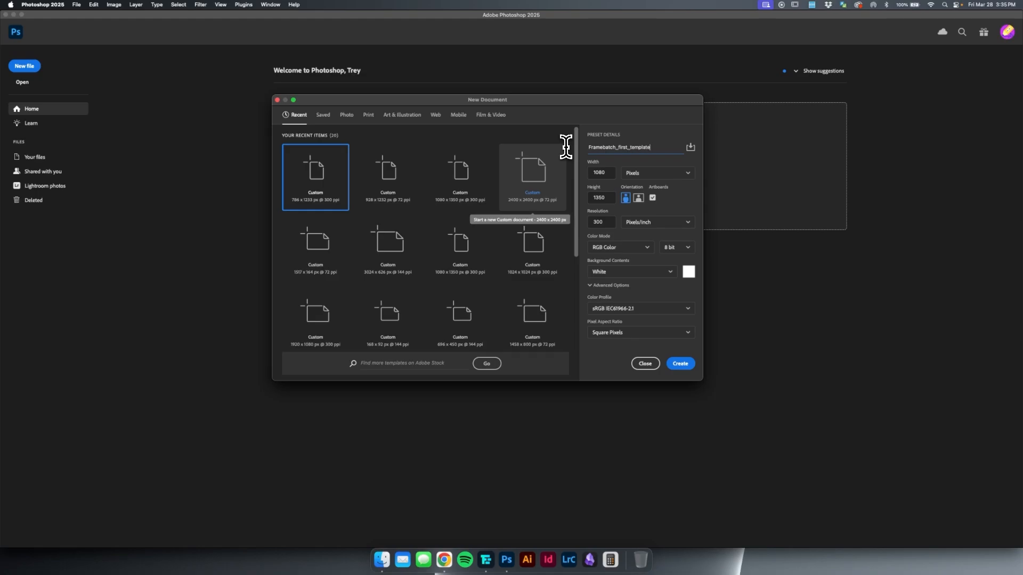
click(652, 198)
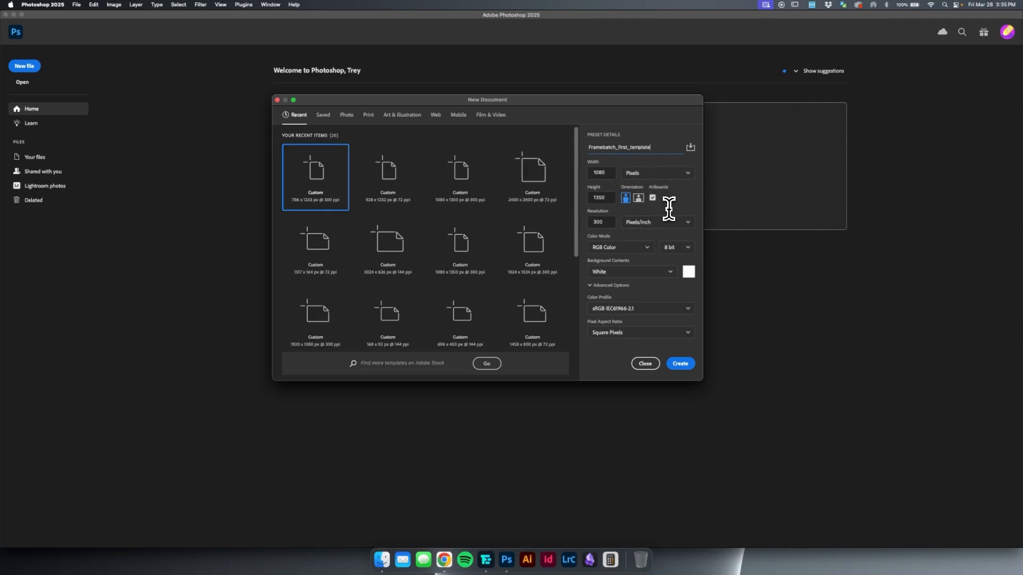
click(681, 363)
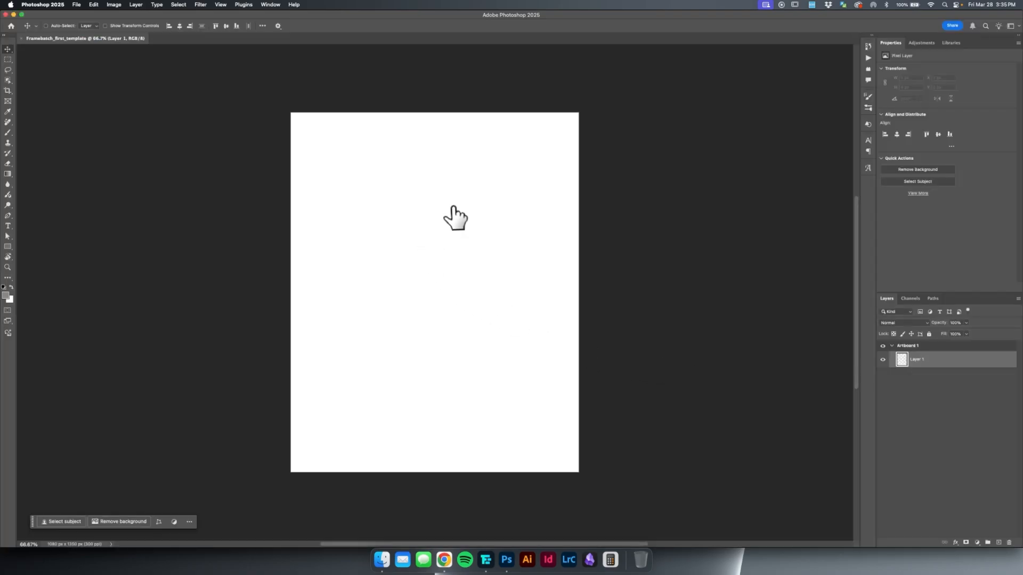
Select the artboard and turn on the display of artboard names on the canvas.
click(918, 347)
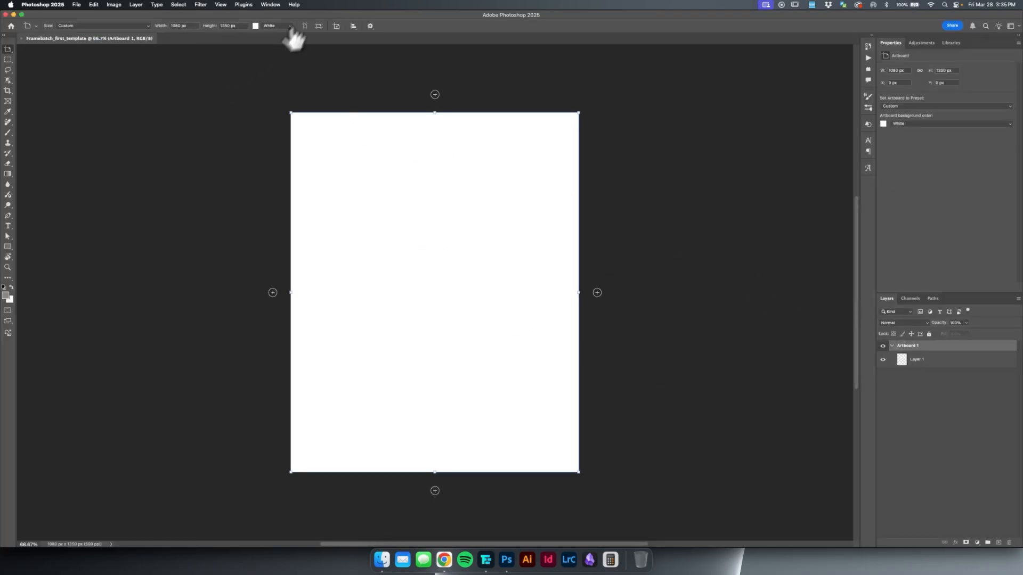
click(220, 5)
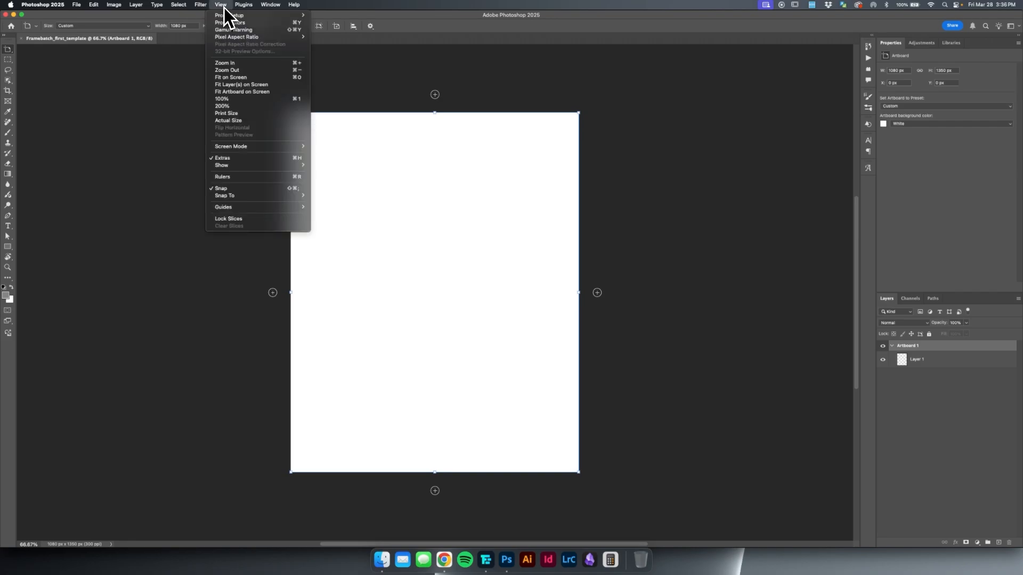
mouse_move(257, 168)
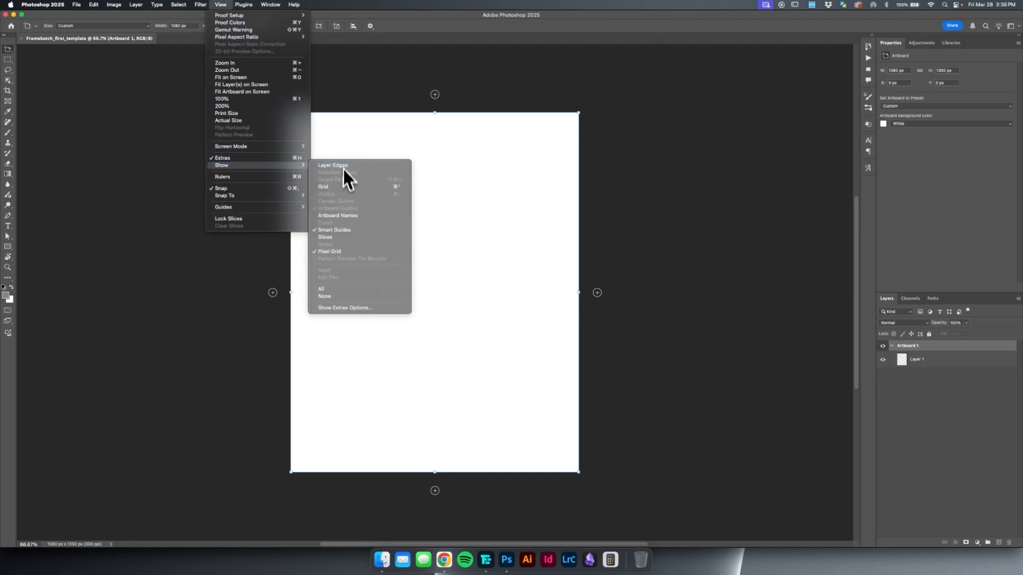
click(348, 216)
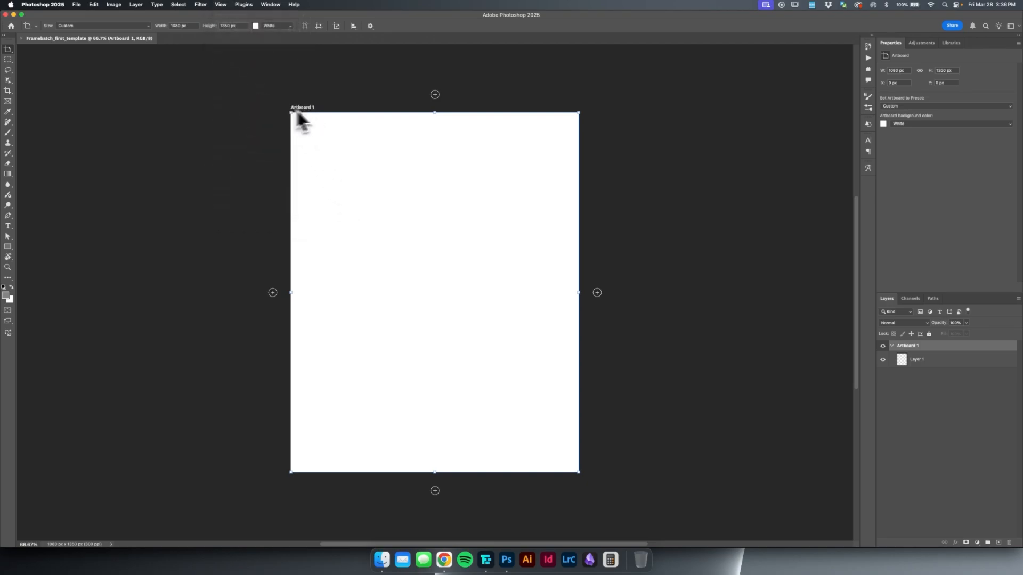
Rename the artboard to 1, keeping its layer contents expanded.
double_click(909, 346)
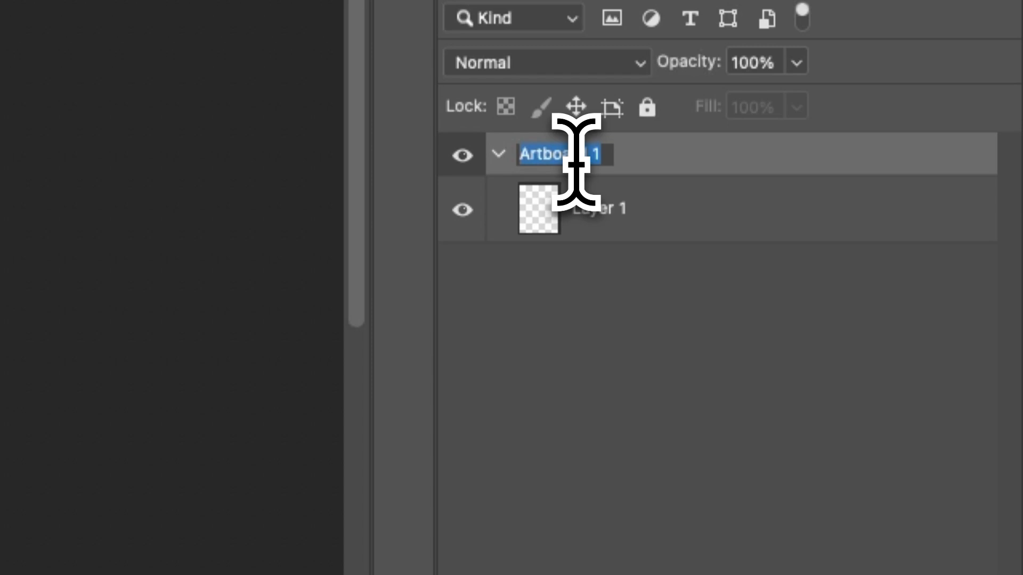
text(1)
key(Return)
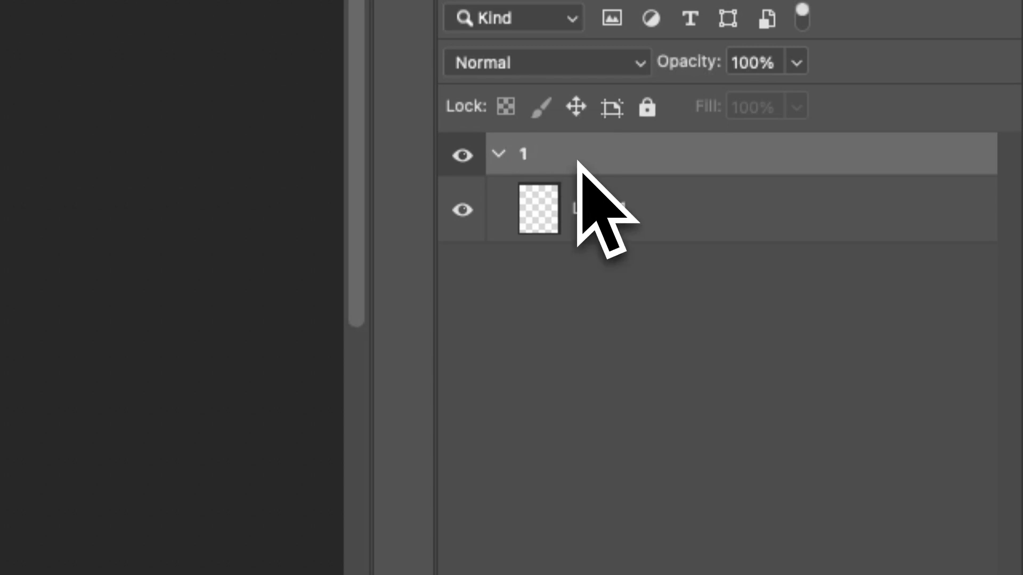
click(500, 154)
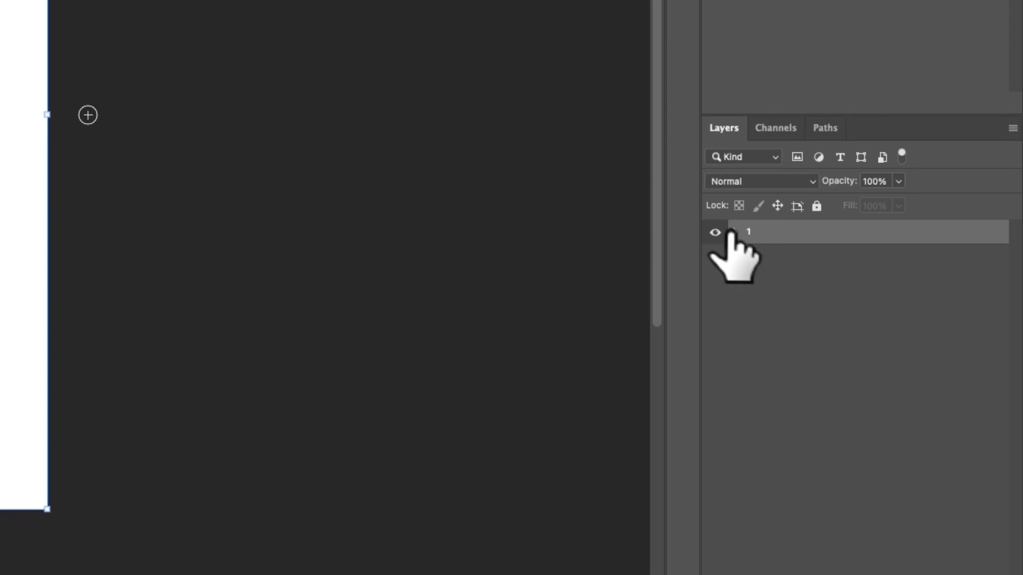
click(499, 154)
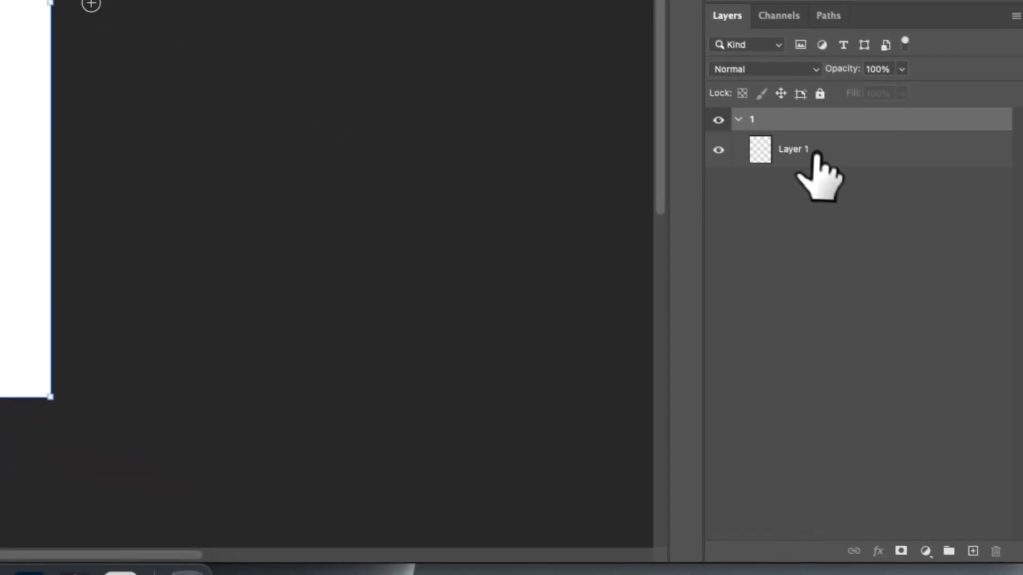
Add a solid color fill layer in white (ffffff) inside artboard 1 in place of the empty layer.
click(922, 513)
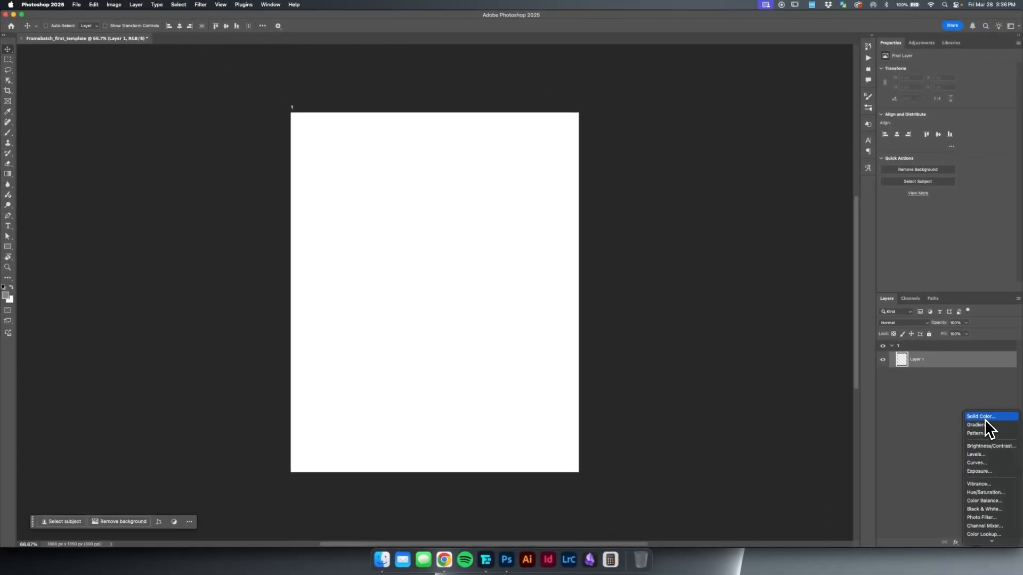
click(985, 418)
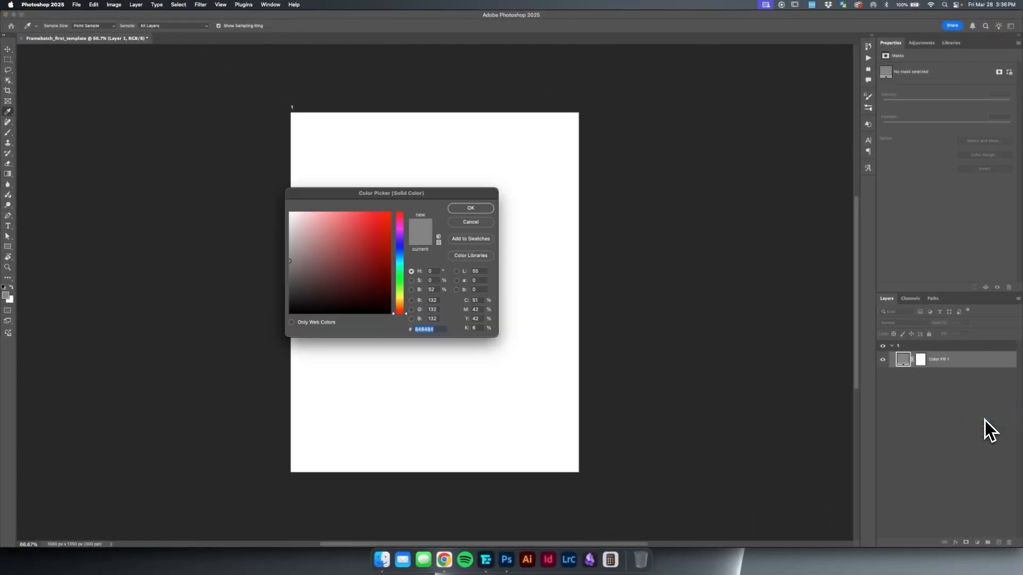
drag(350, 194, 117, 124)
drag(88, 183, 11, 140)
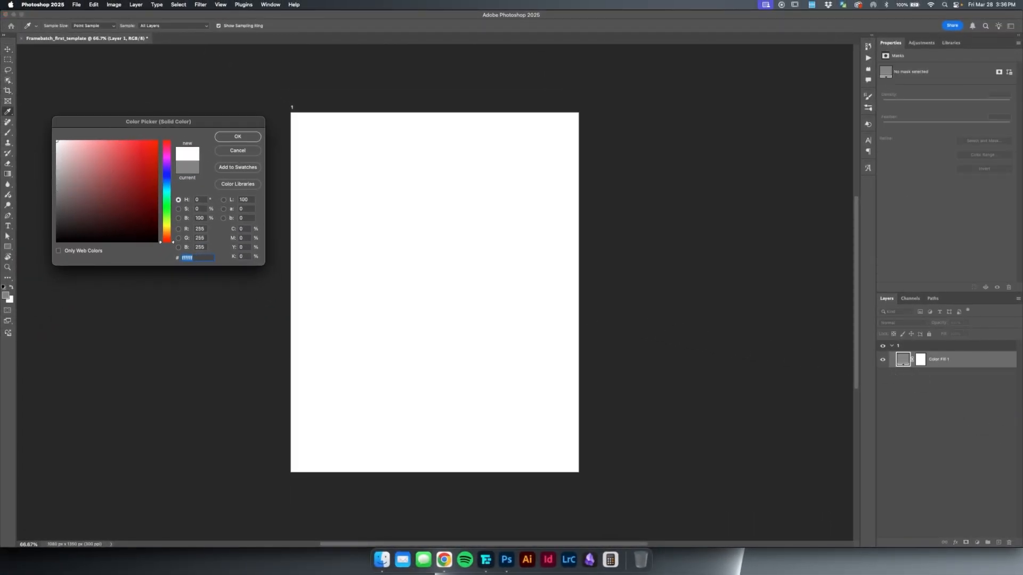
click(244, 139)
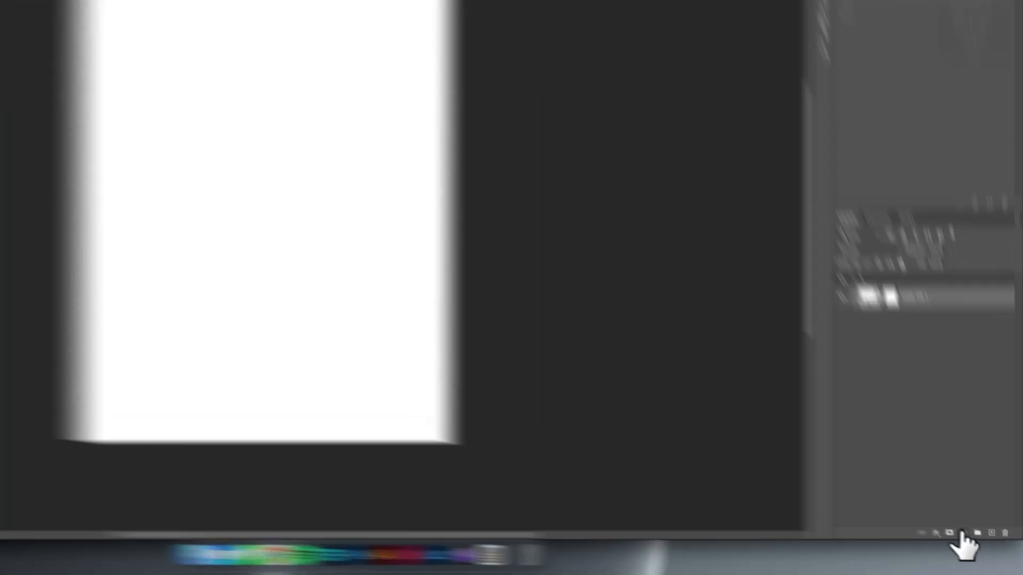
Try a dark red as the fill layer's color and return it to white.
click(962, 532)
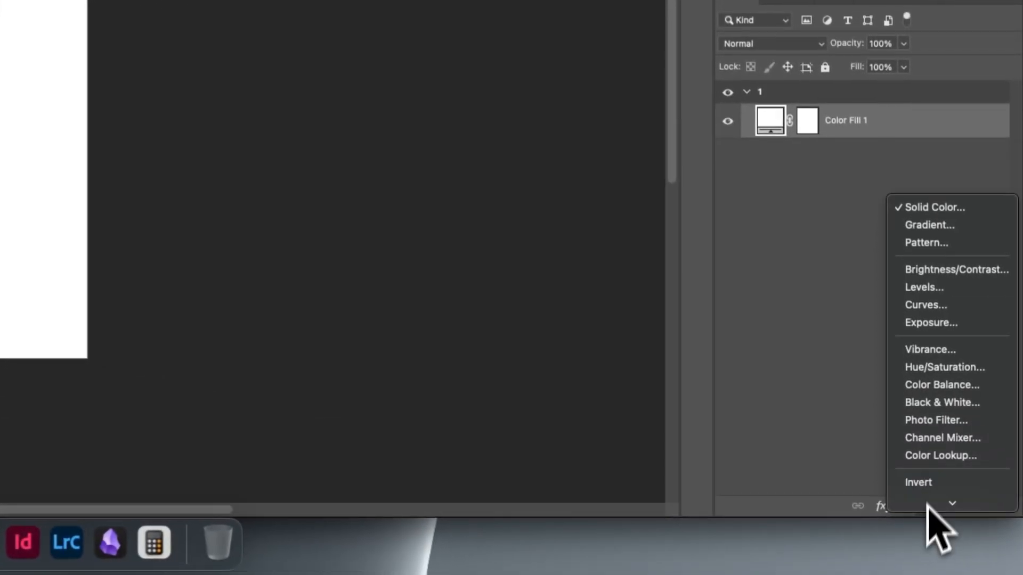
click(815, 178)
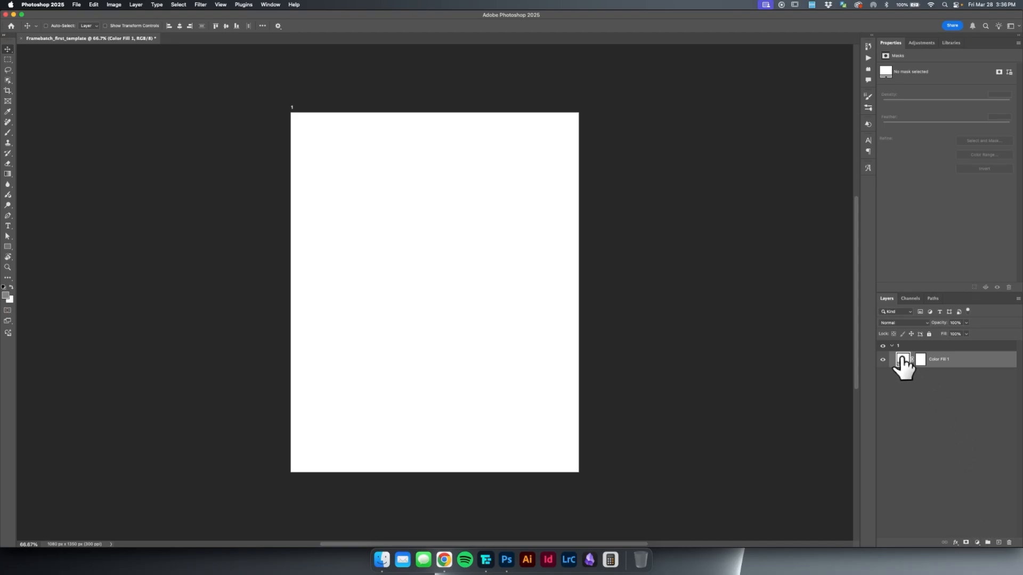
double_click(901, 361)
click(127, 180)
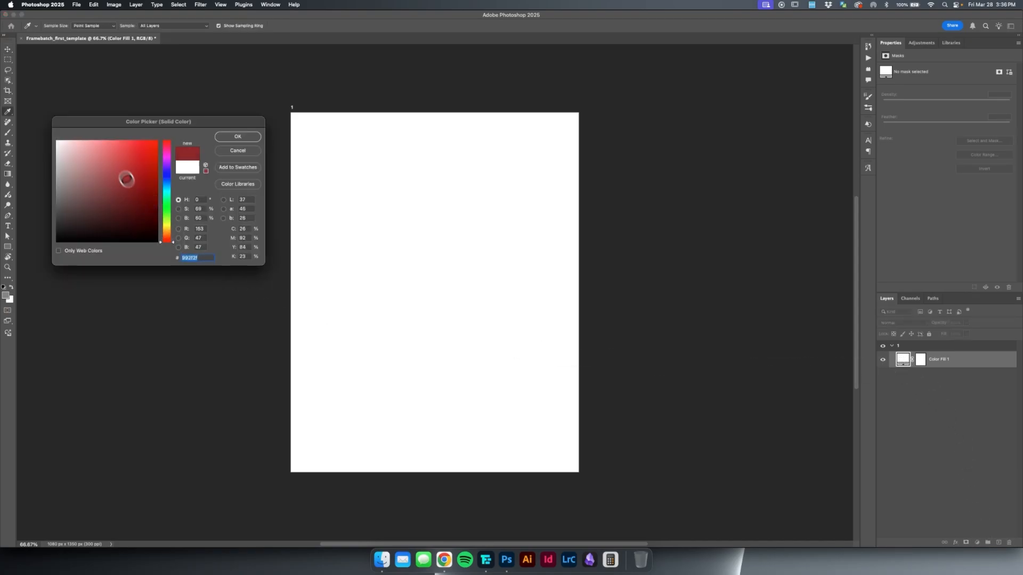
mouse_move(126, 180)
mouse_down()
mouse_move(165, 155)
mouse_move(114, 165)
mouse_move(114, 194)
mouse_move(133, 171)
mouse_move(10, 134)
mouse_up()
click(238, 137)
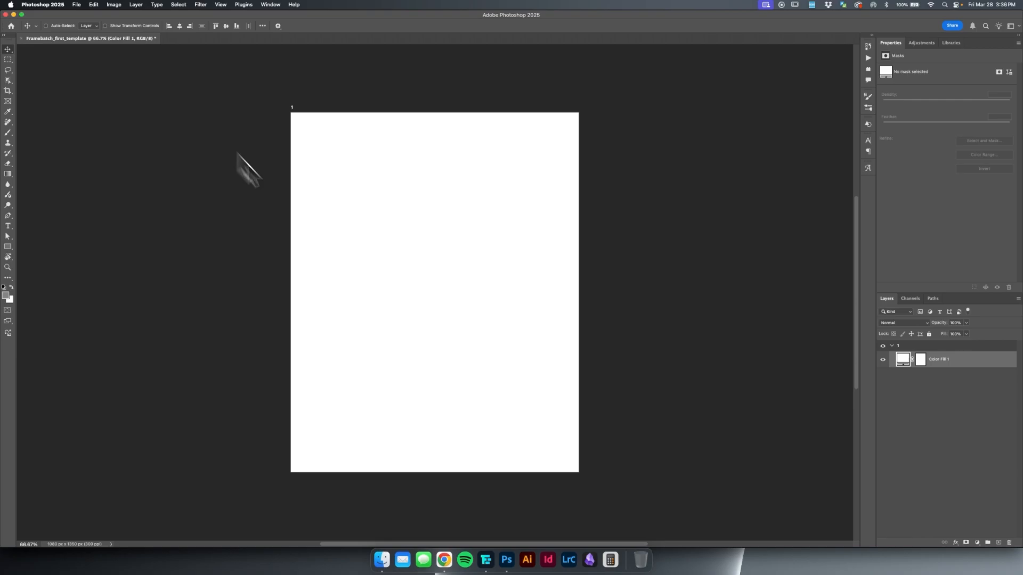
Draw a gray rectangle about 899 × 540 px on a new layer and position it at about X 81, Y 85 px.
click(997, 542)
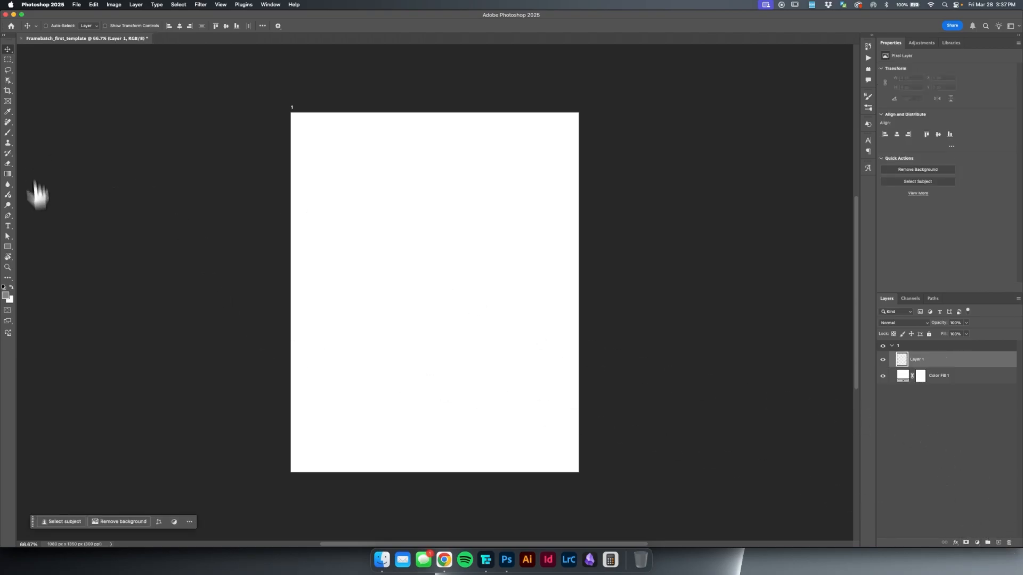
click(7, 248)
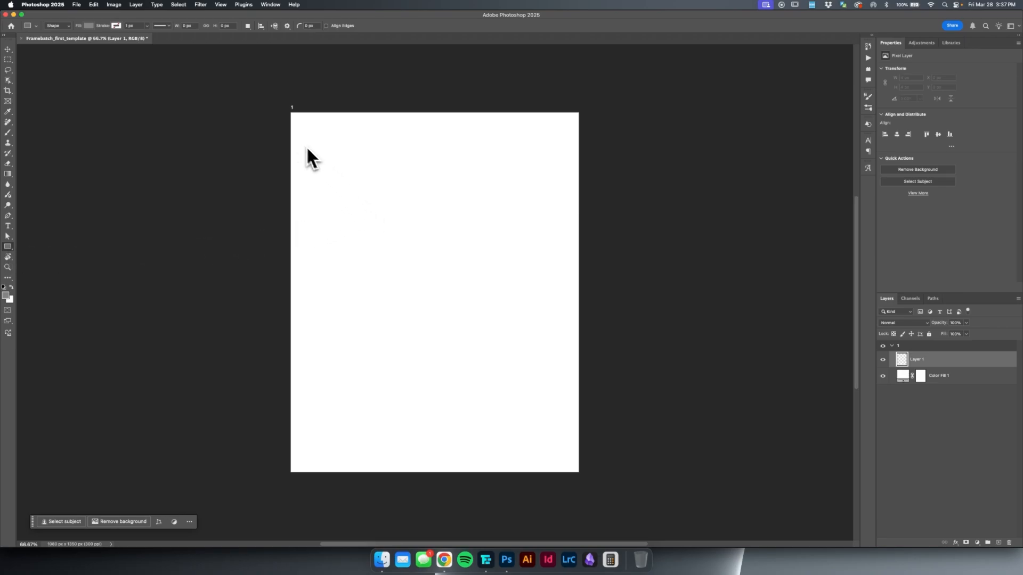
drag(316, 147, 555, 290)
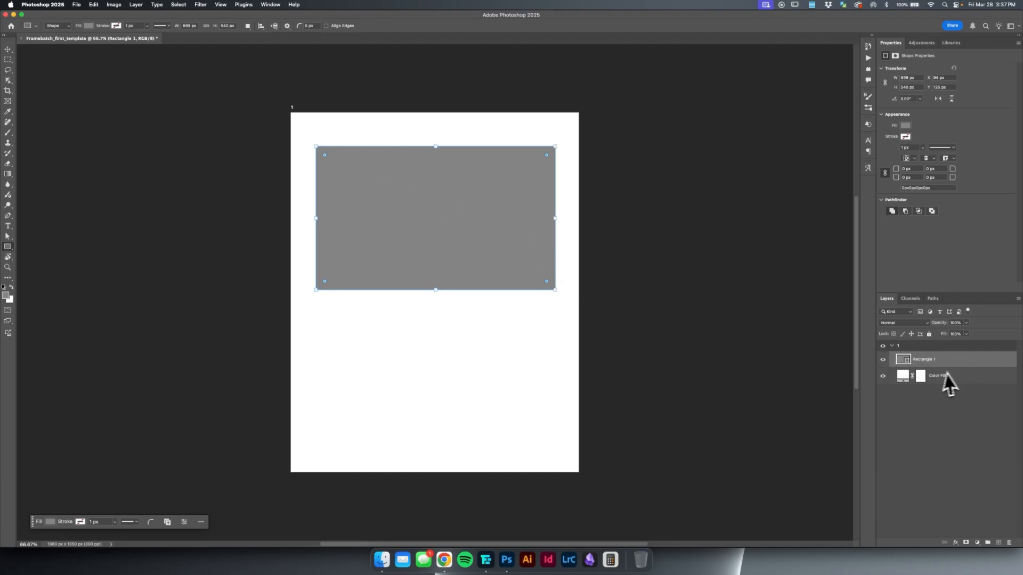
click(8, 49)
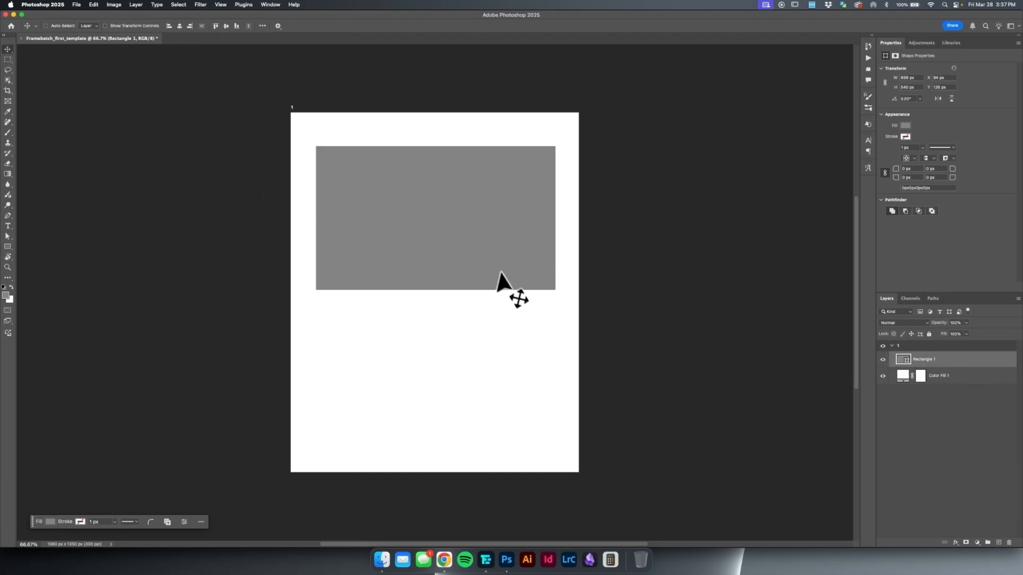
drag(497, 274, 500, 257)
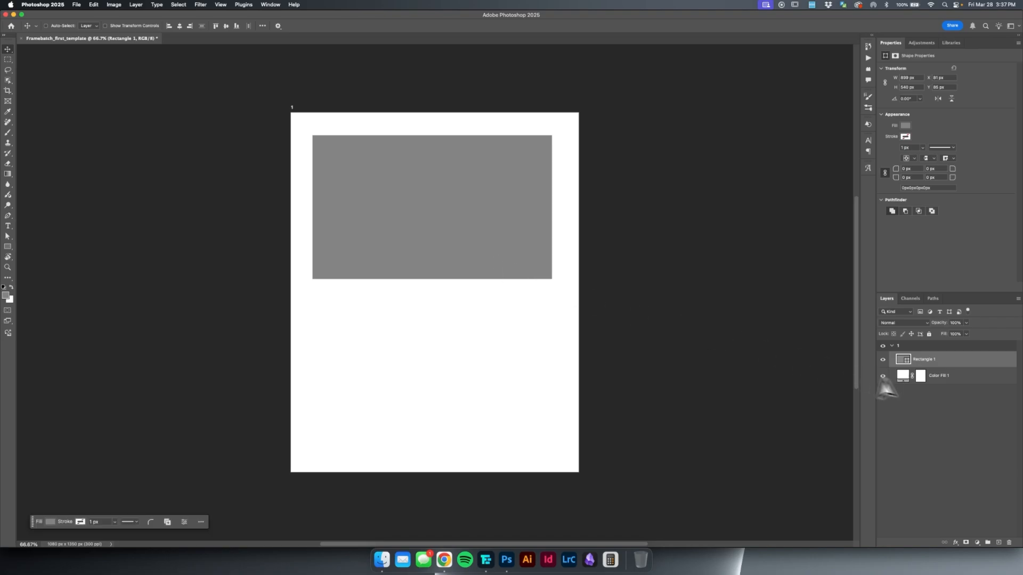
Rename the rectangle layer to Image_1.
scroll(491, 273, down, 5)
scroll(491, 274, up, 5)
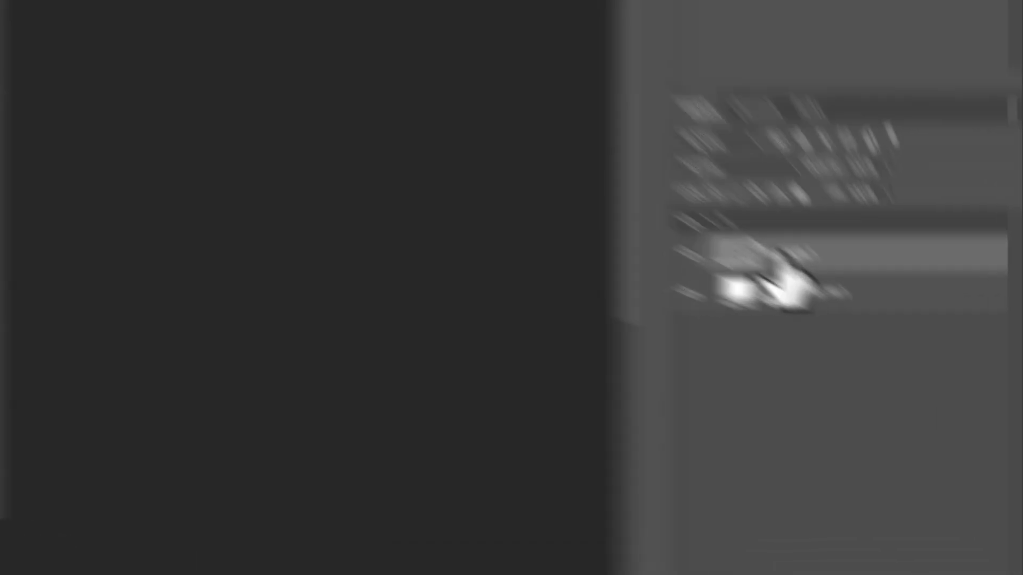
double_click(922, 360)
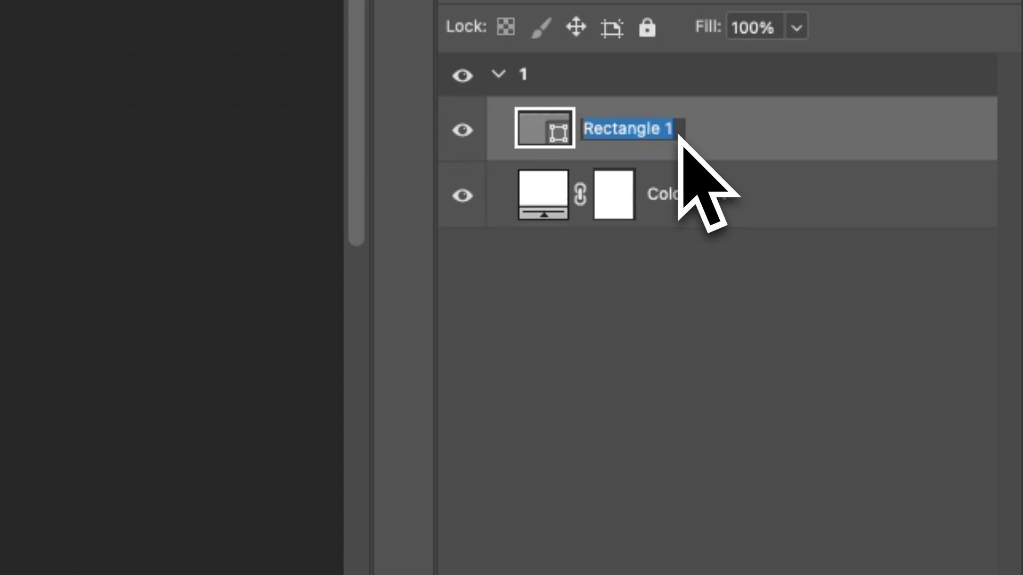
text(Image)
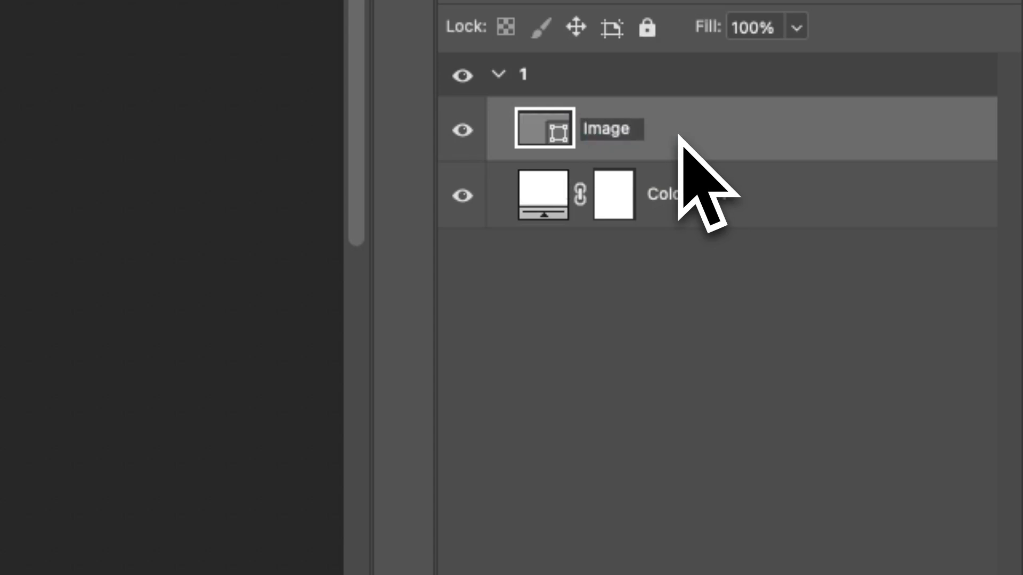
text(_1)
key(Return)
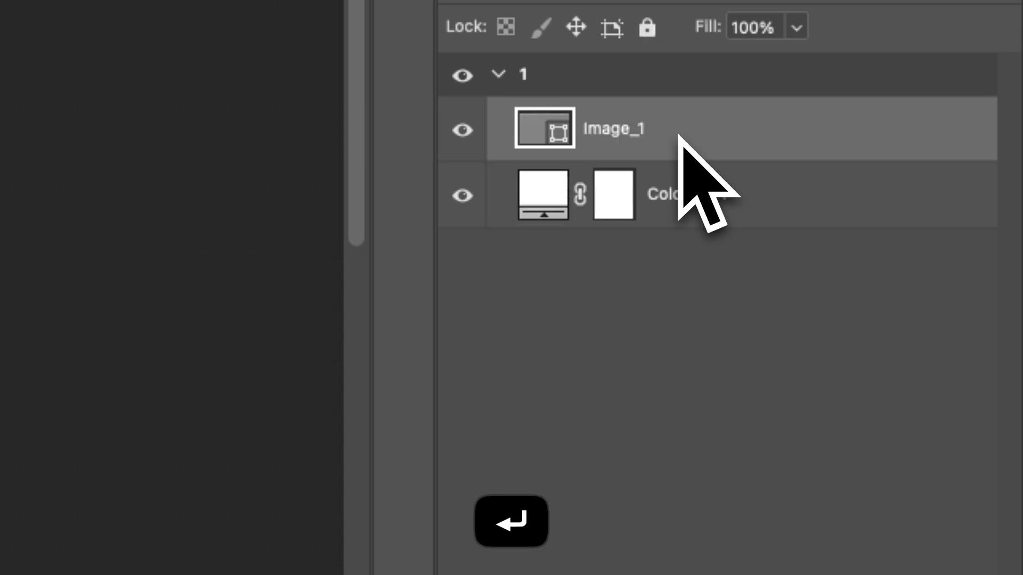
Duplicate the Image_1 rectangle directly below the original, at about Y 680 px.
key(v)
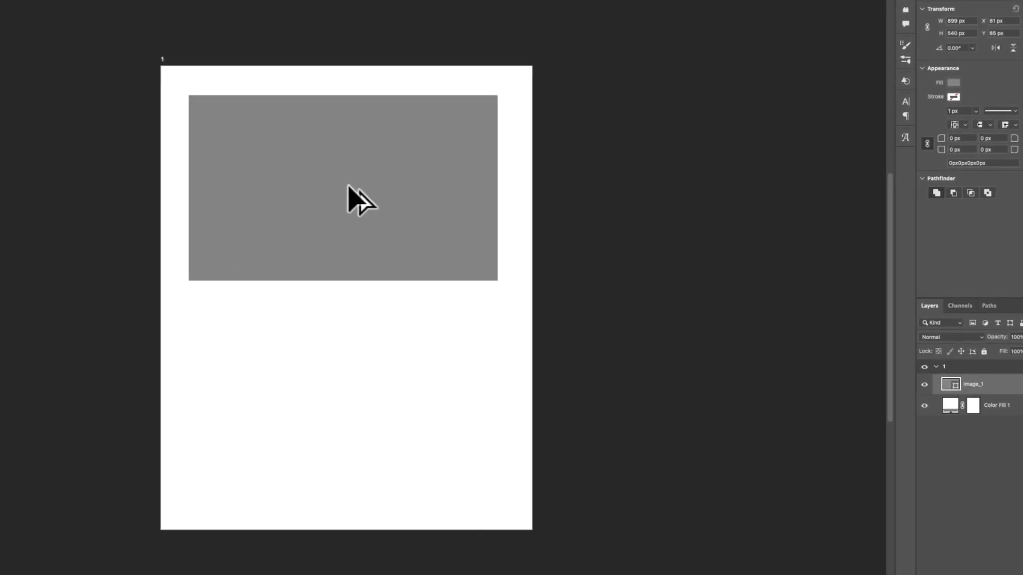
alt+drag(440, 216, 439, 365)
drag(352, 394, 347, 392)
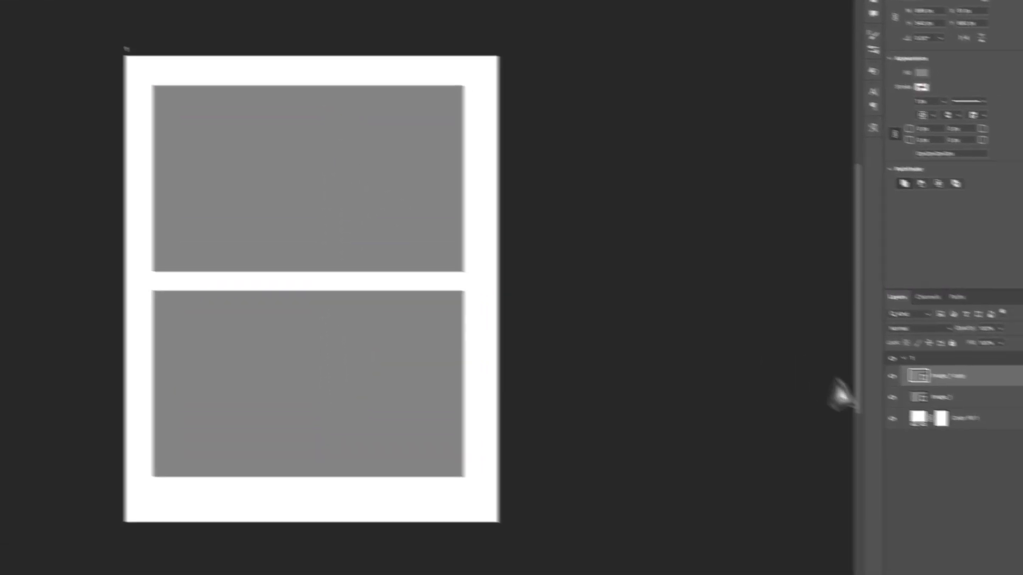
Rename the duplicated rectangle's layer to Image_2 and move the lower rectangle slightly down to widen the gap.
double_click(990, 386)
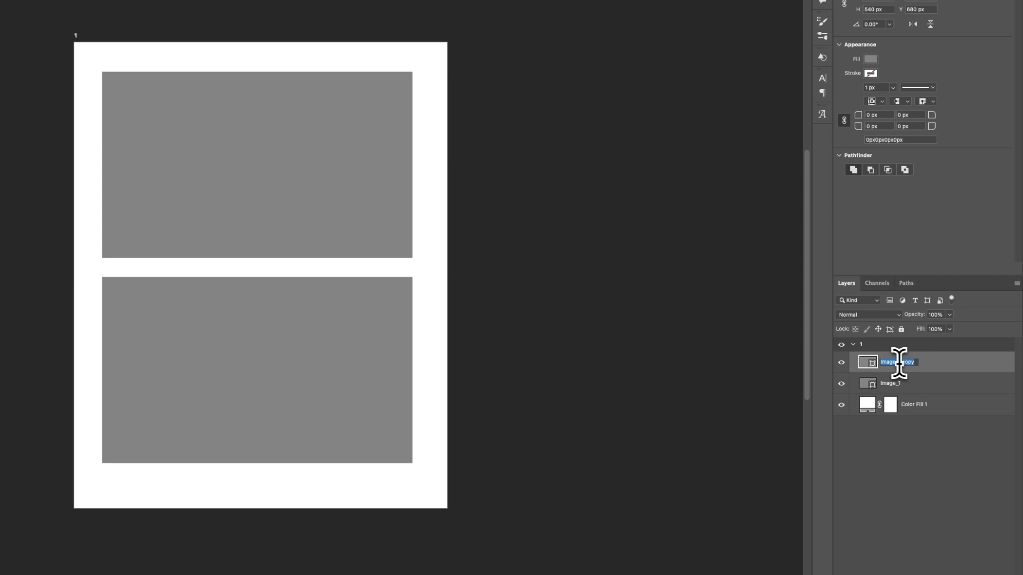
click(899, 362)
drag(899, 362, 933, 365)
text(2v)
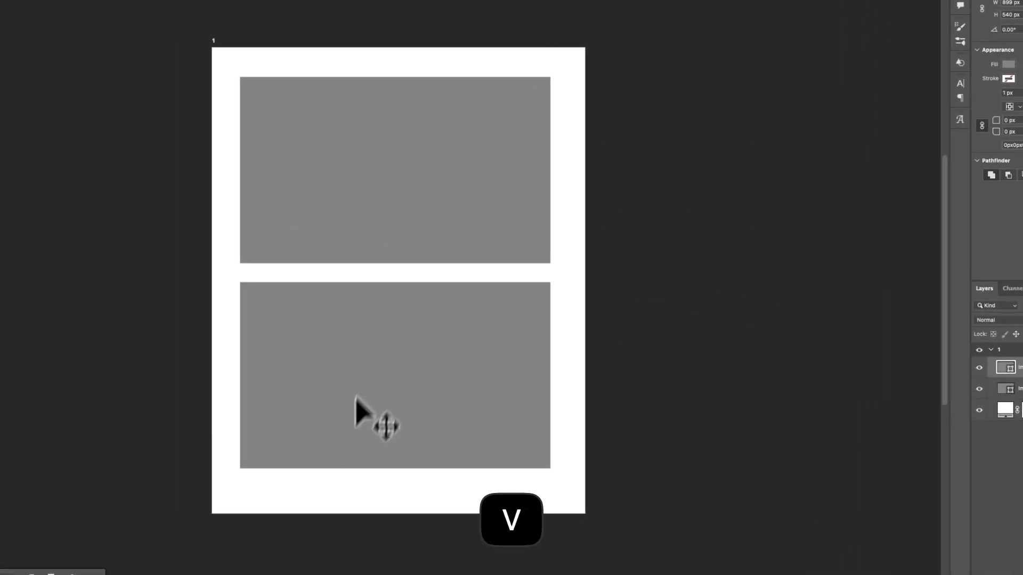
drag(352, 400, 352, 410)
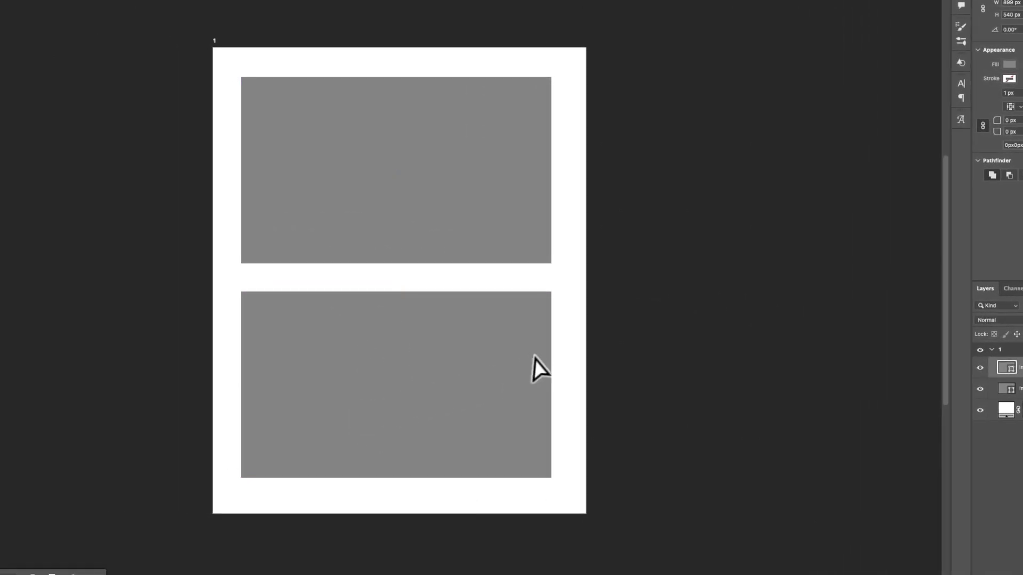
Collapse artboard 1 in the layer list and select the whole artboard, leaving empty canvas beside it in view.
scroll(537, 358, down, 3)
key(space)
drag(672, 313, 515, 227)
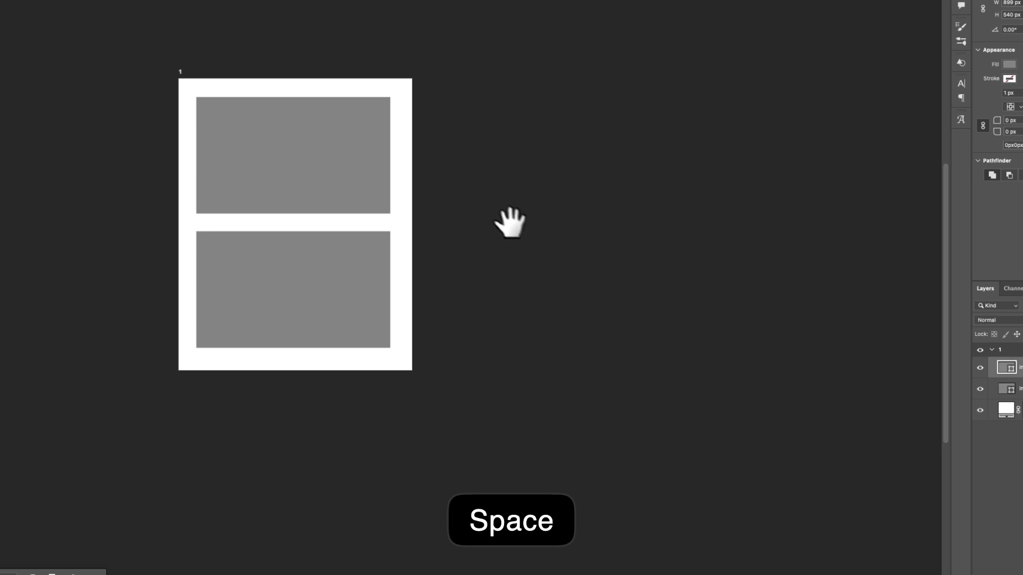
click(991, 350)
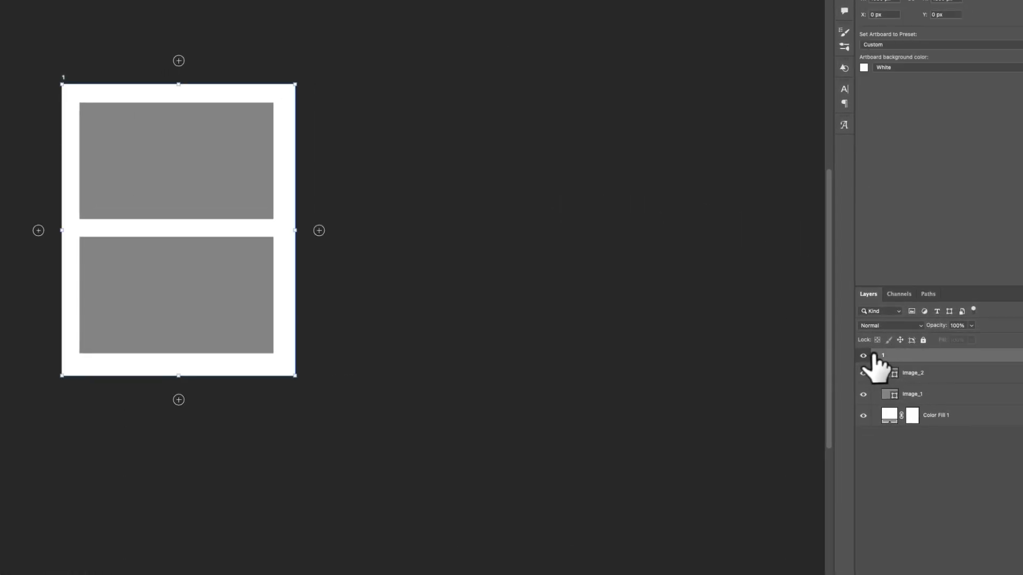
click(873, 356)
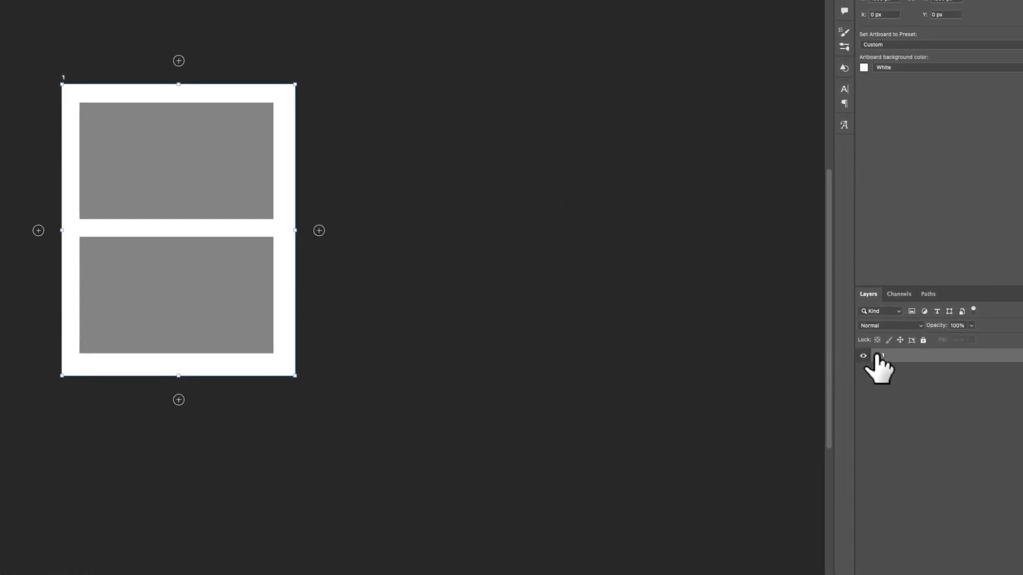
key(space)
drag(380, 217, 341, 236)
scroll(316, 234, up, 3)
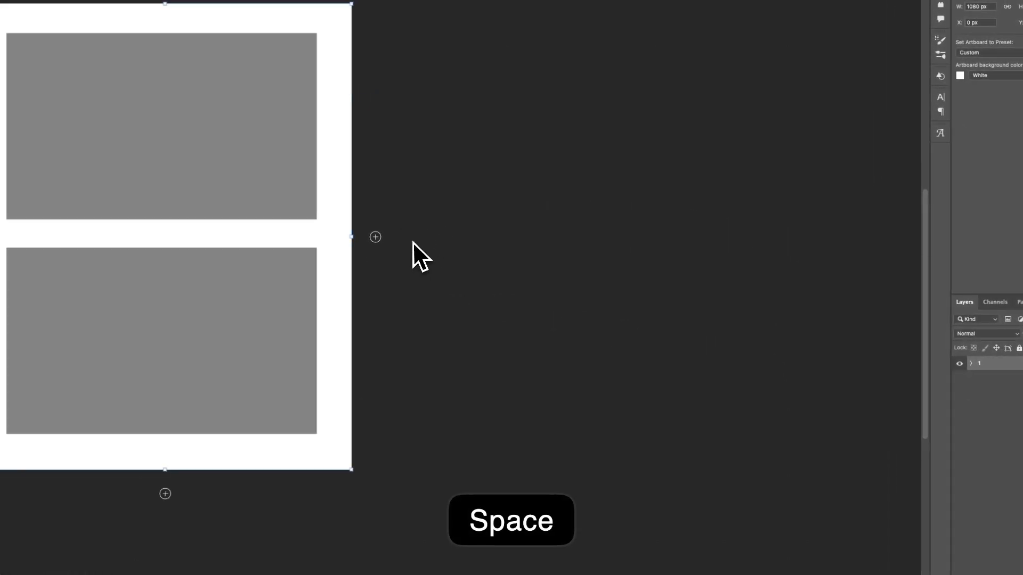
drag(413, 243, 358, 263)
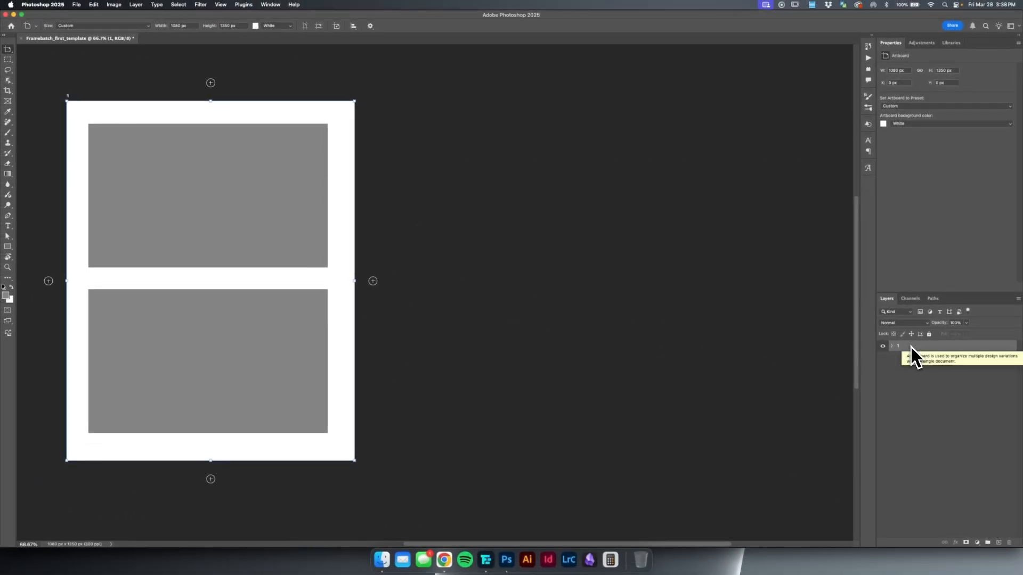
Duplicate artboard 1 beside the original and rename the copied artboard to 2.
key(super+j)
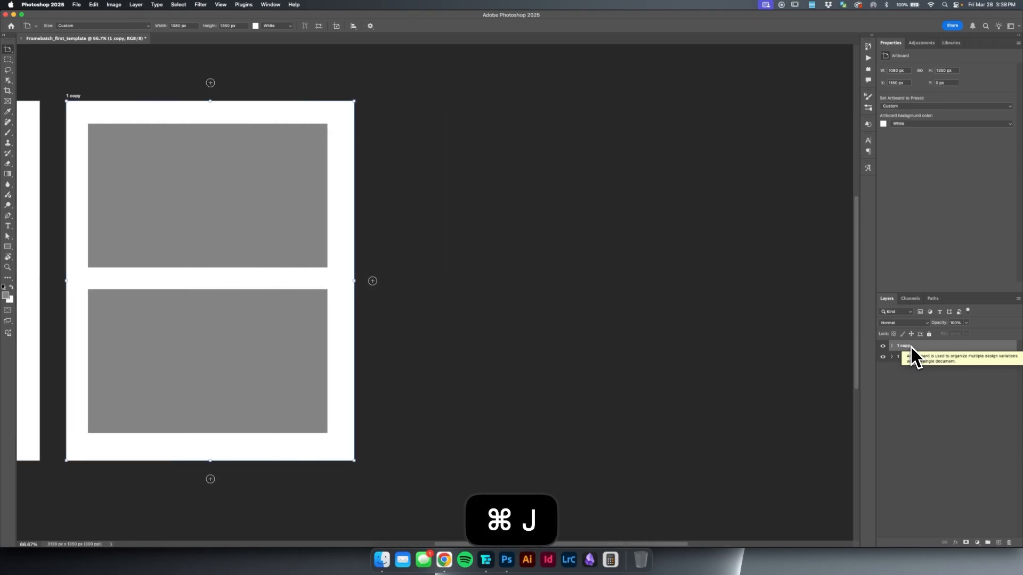
mouse_move(511, 181)
mouse_down()
mouse_move(441, 182)
mouse_move(520, 175)
mouse_up()
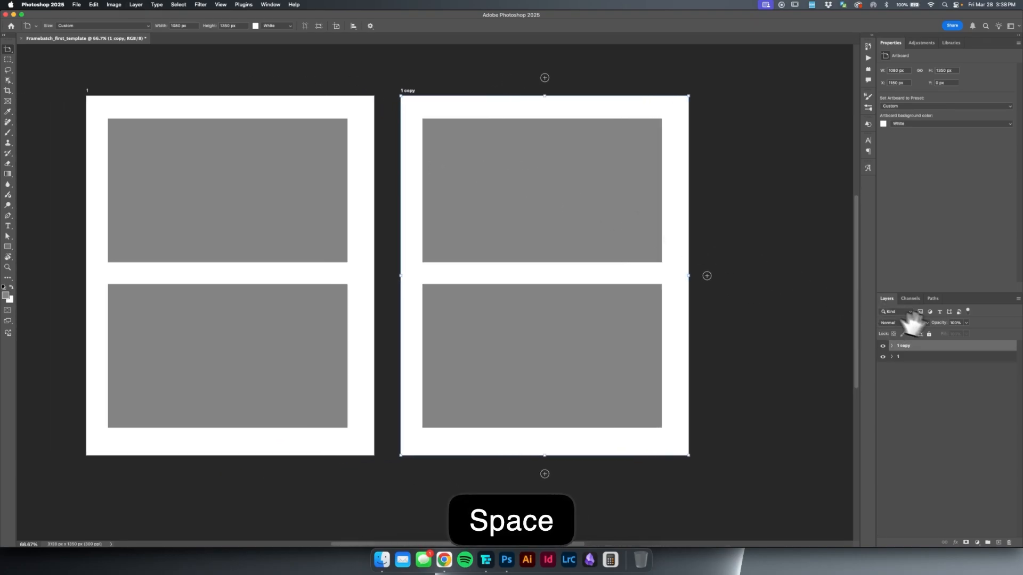
double_click(902, 346)
text(2)
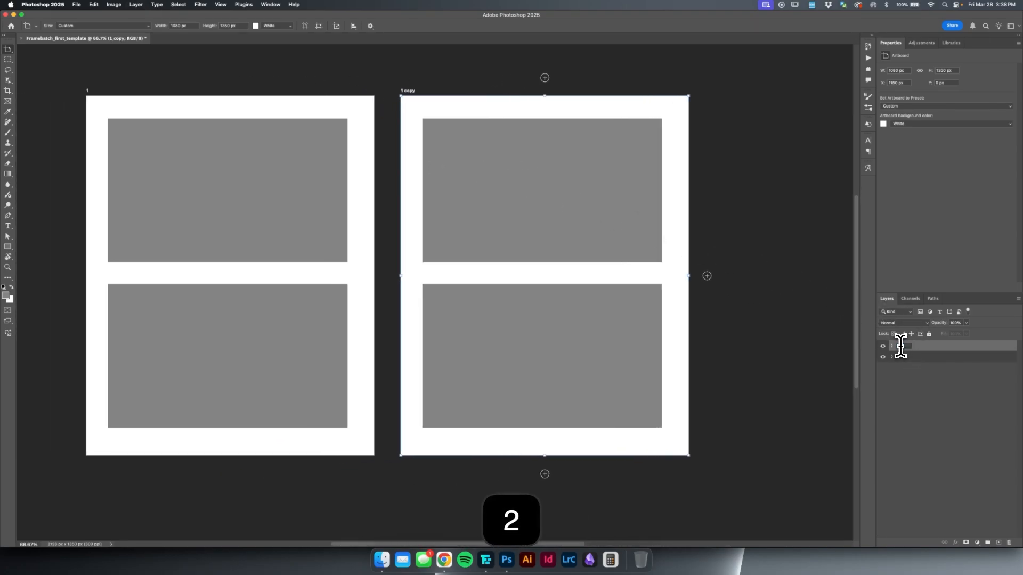
click(901, 346)
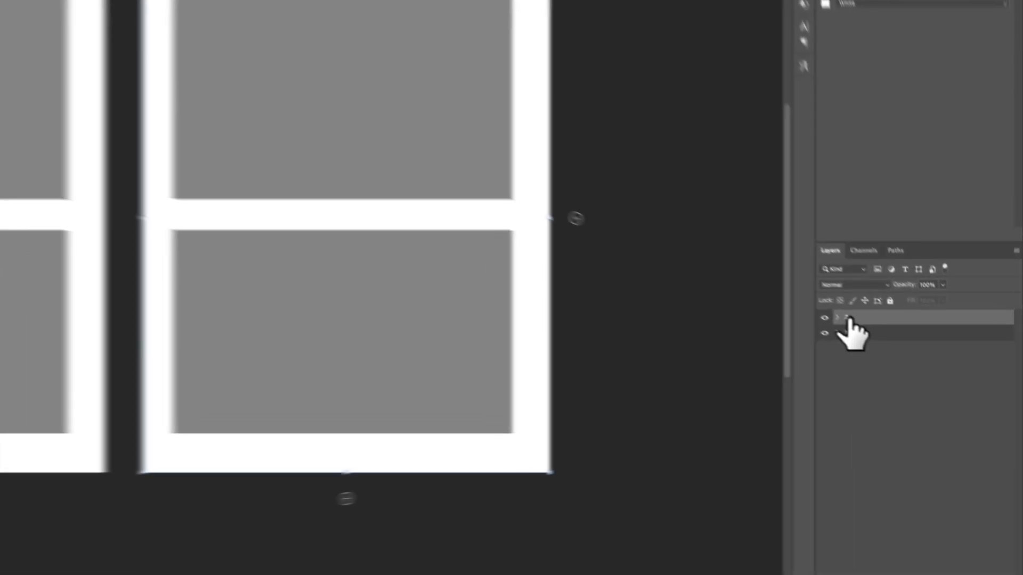
double_click(849, 318)
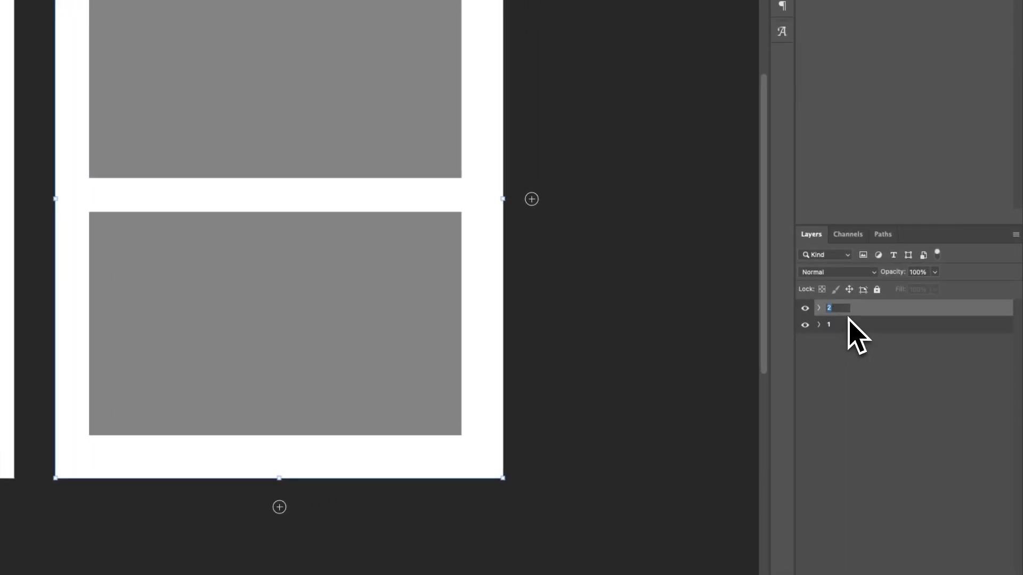
text(2)
key(Return)
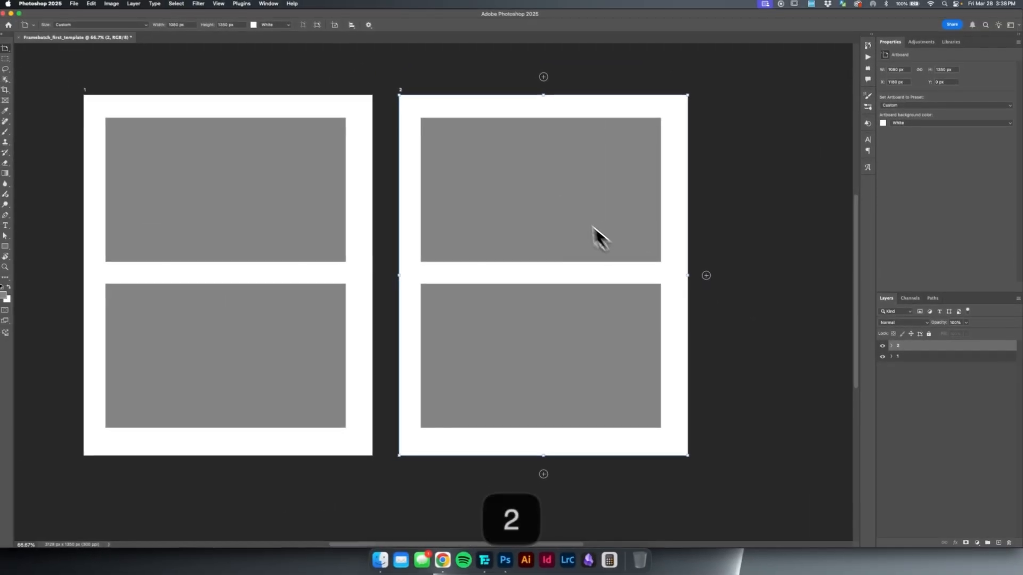
Delete the lower rectangle, Image_2, from artboard 2.
key(space)
drag(500, 138, 491, 137)
key(v)
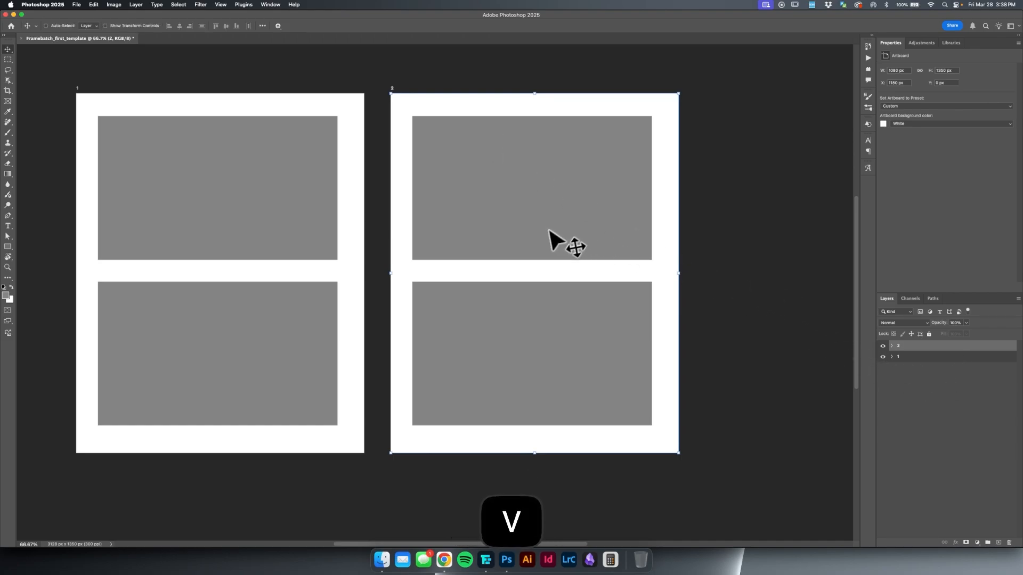
key(super)
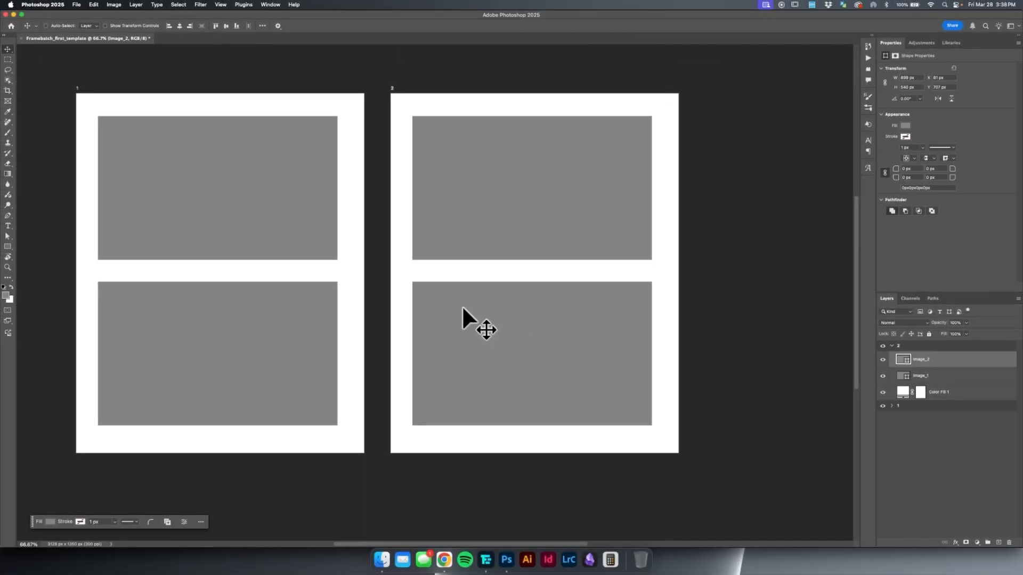
key(BackSpace)
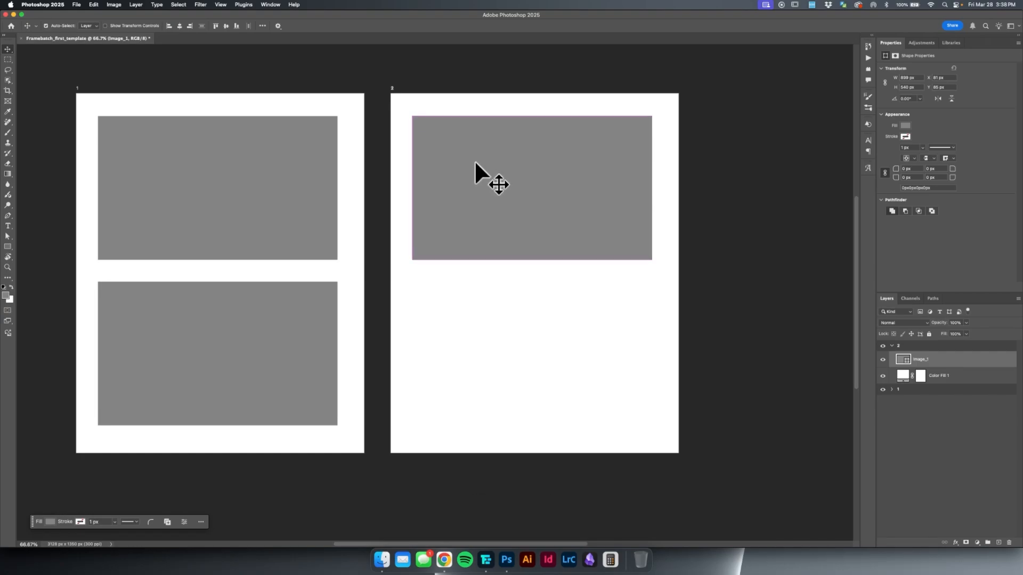
Rotate artboard 2's rectangle by -90° to portrait, centre it on the artboard and enlarge it to about 758 px wide and 1150 px tall.
key(super+t)
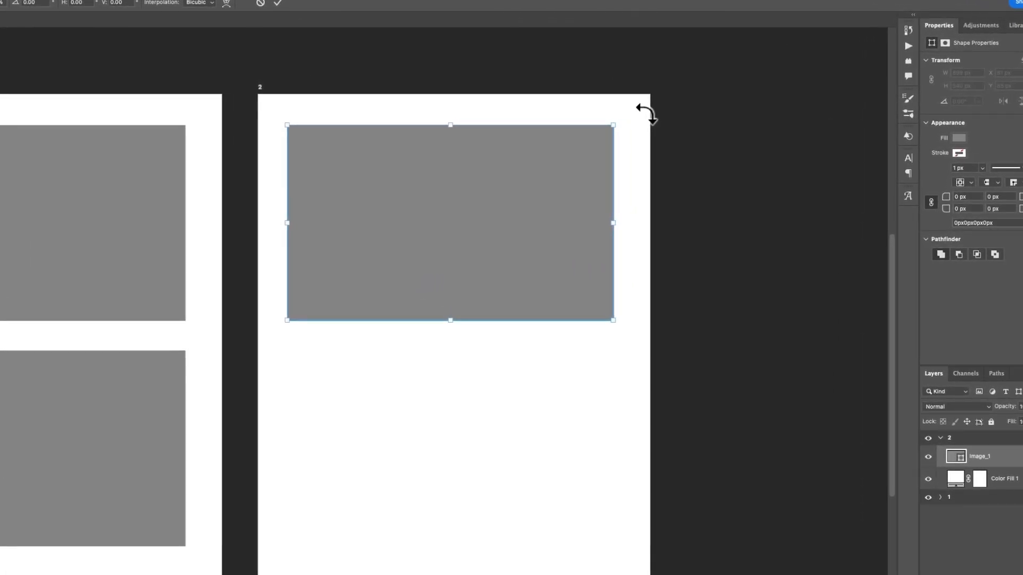
drag(675, 110, 454, 71)
drag(346, 64, 347, 68)
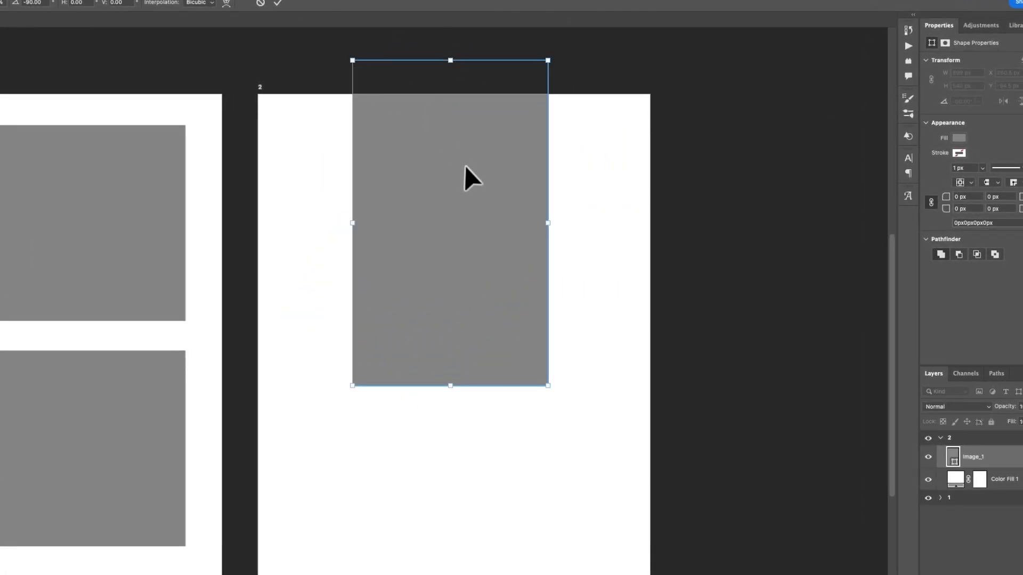
drag(468, 176, 456, 282)
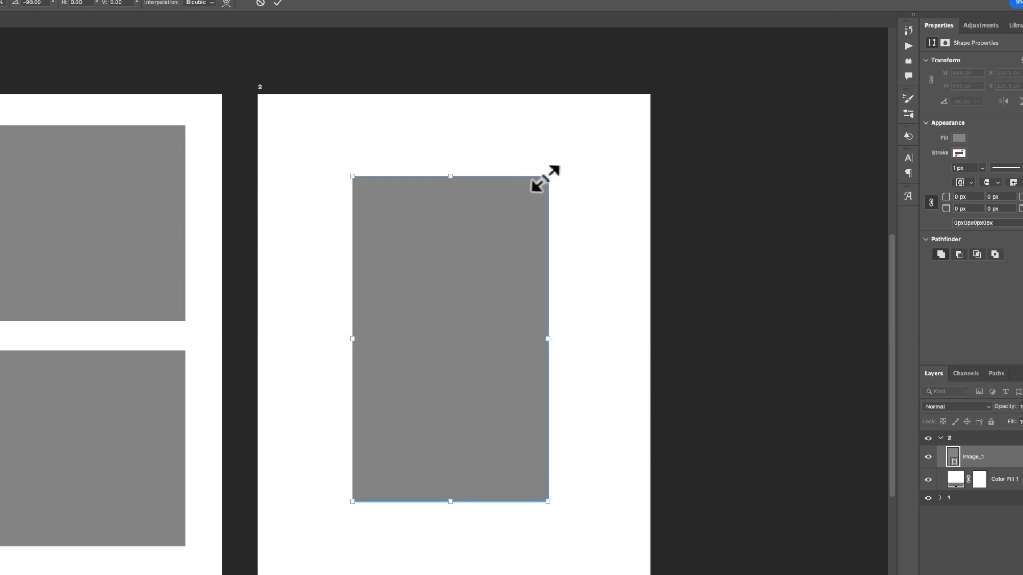
drag(548, 175, 589, 131)
key(Return)
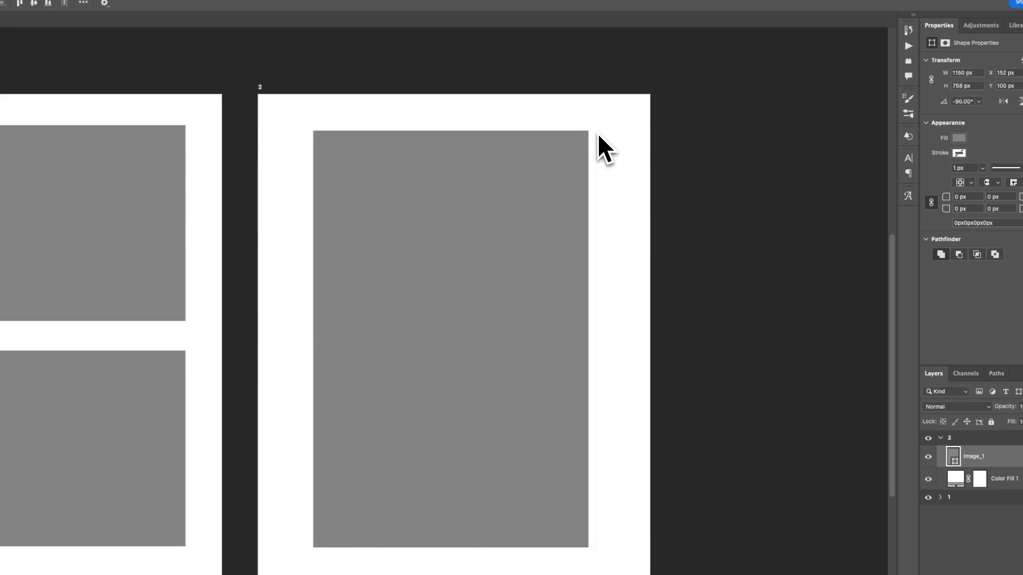
Duplicate artboard 2, placing the copy beside it.
key(ctrl+0)
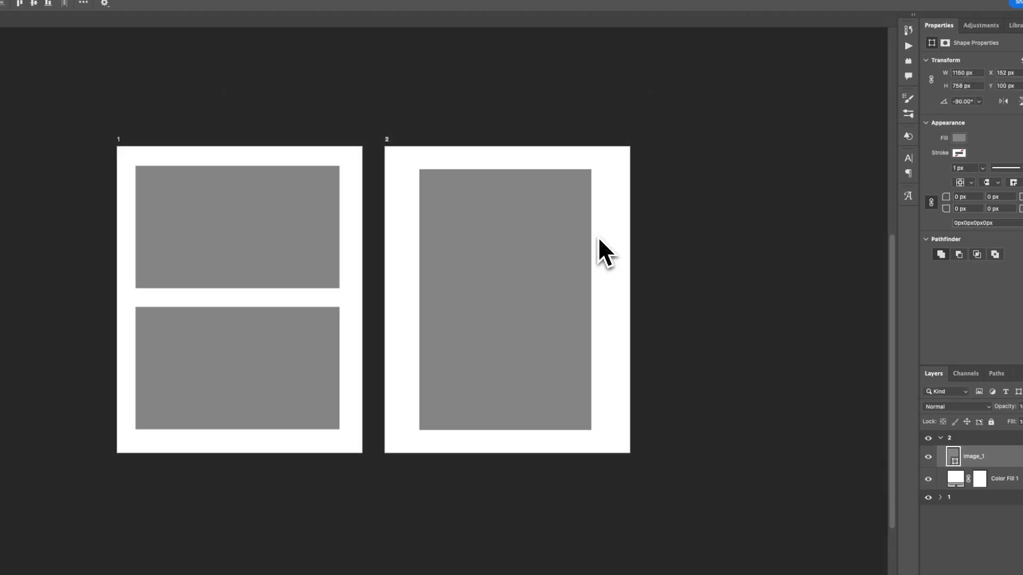
drag(597, 237, 523, 217)
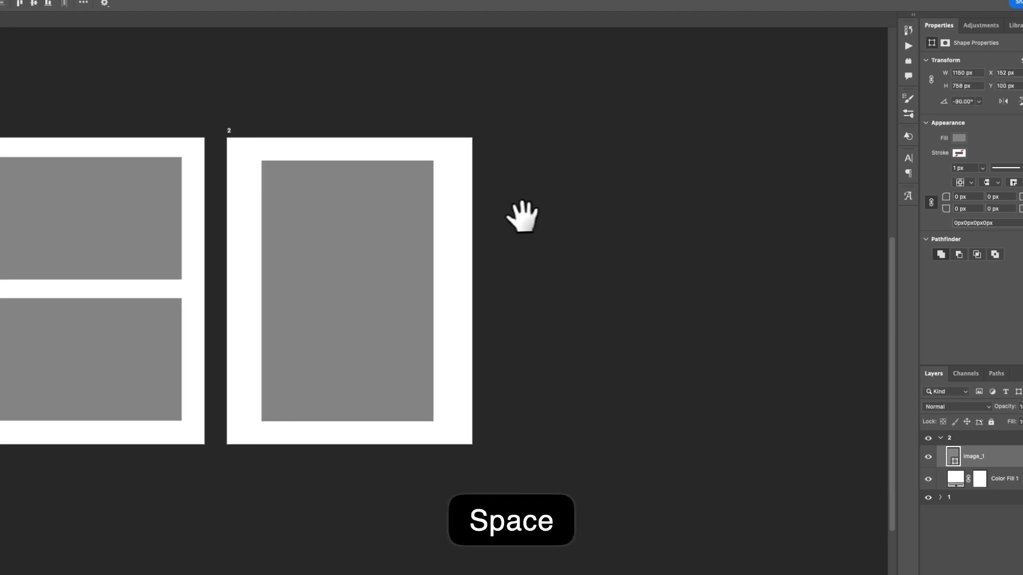
click(973, 438)
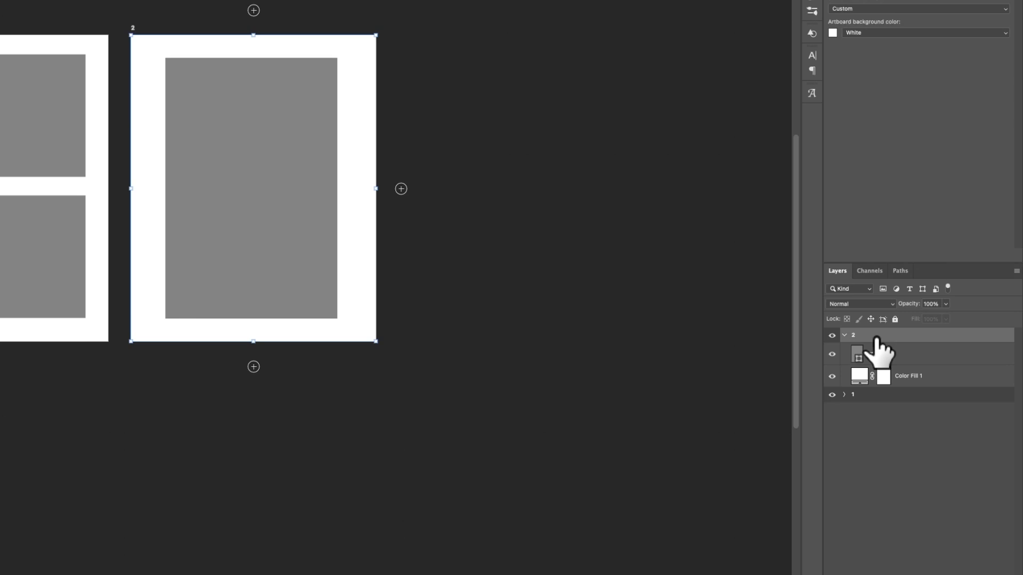
key(super+j)
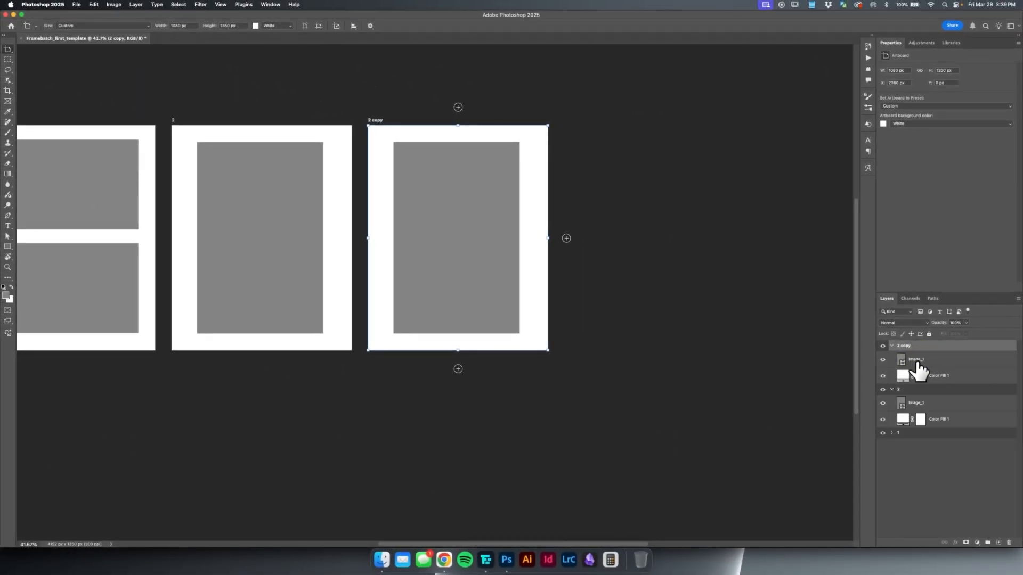
Rotate Image_1 on the copied artboard to landscape and scale it about its centre to about 932 × 640 px.
click(912, 358)
scroll(417, 187, up, 2)
key(super+t)
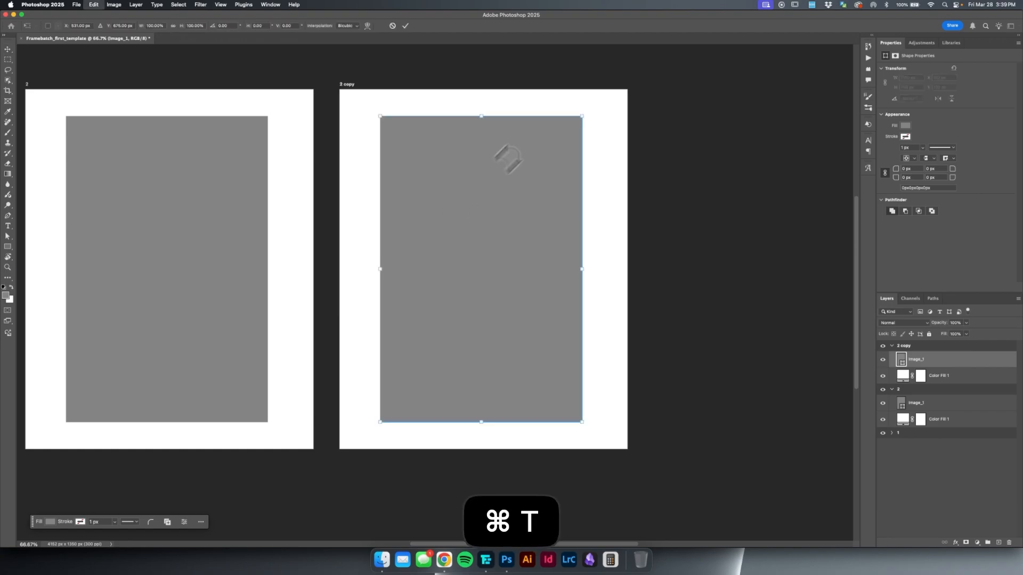
drag(598, 110, 629, 360)
drag(633, 170, 604, 183)
key(Return)
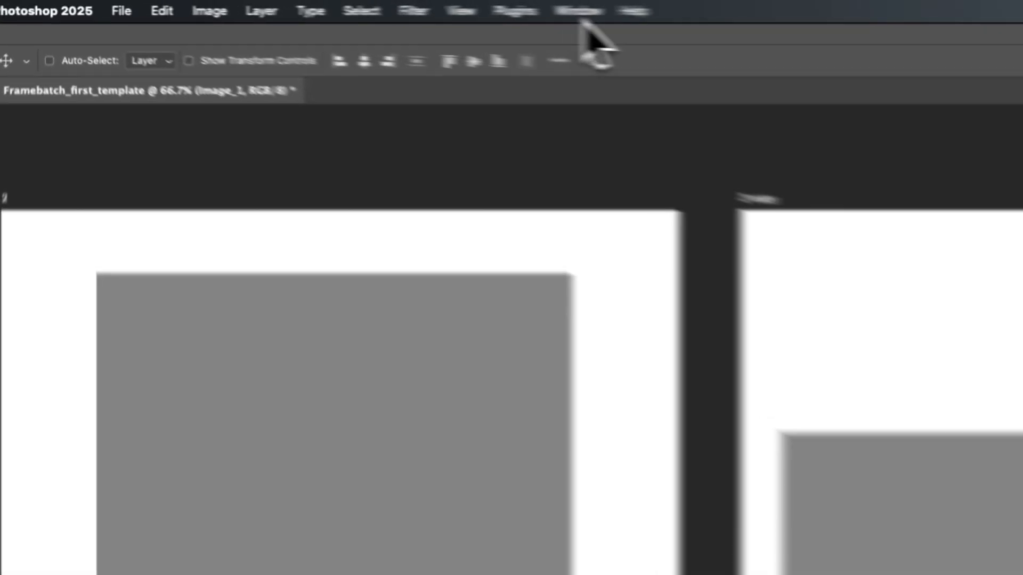
Show the shape properties of the landscape rectangle and widen the area that holds the properties and layers.
click(270, 5)
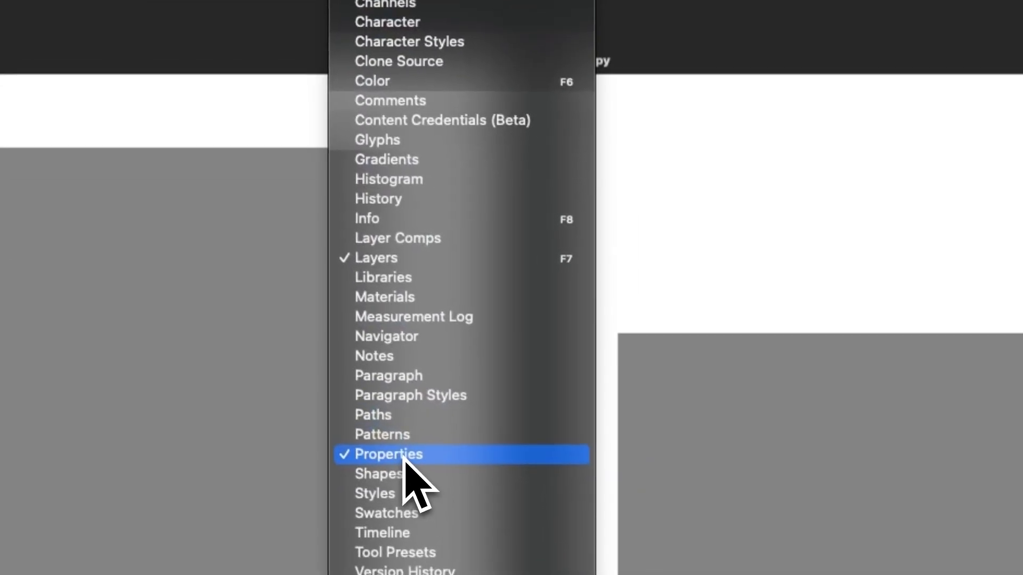
click(403, 459)
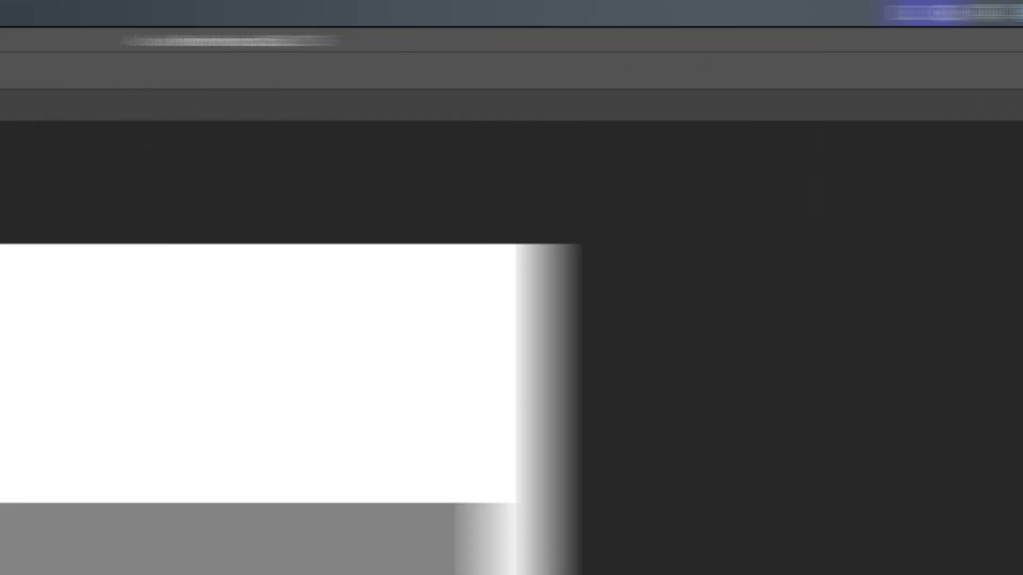
click(454, 16)
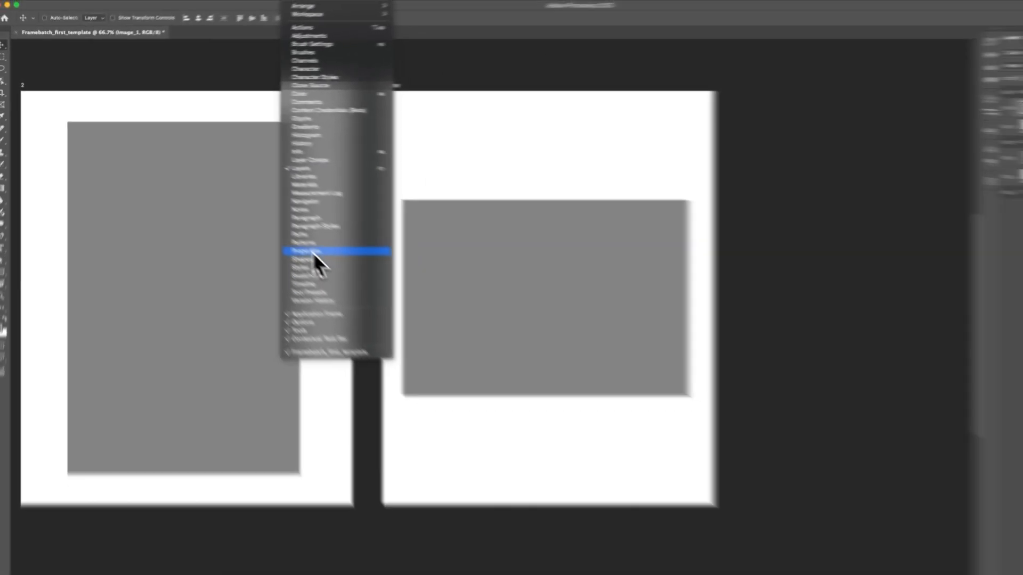
click(669, 489)
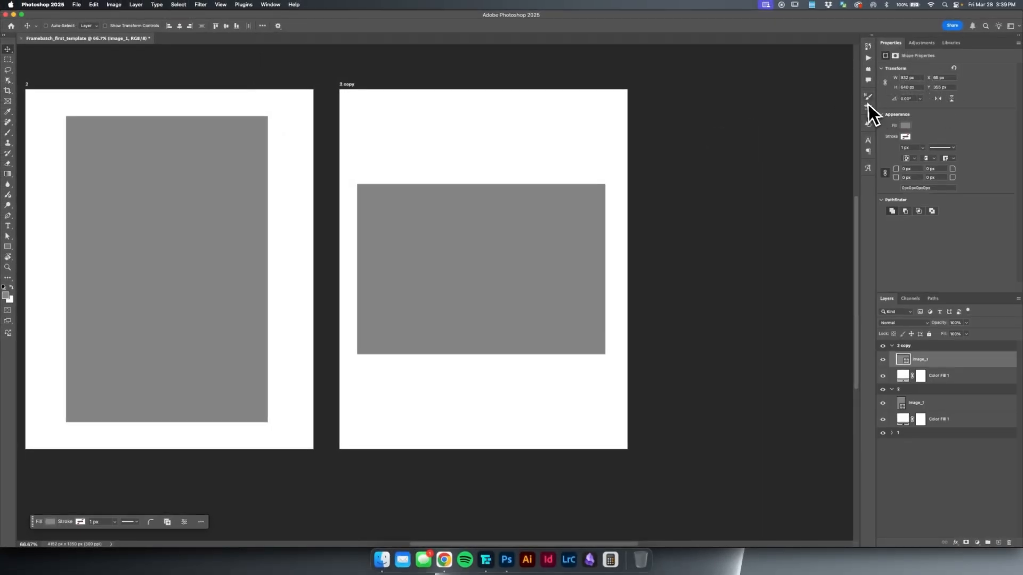
drag(875, 100, 782, 101)
drag(801, 169, 765, 174)
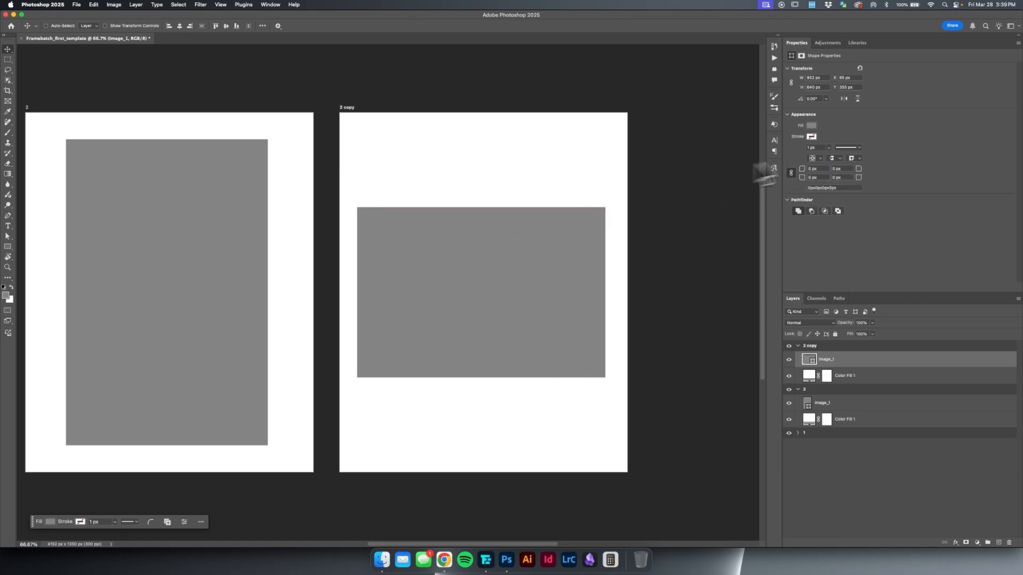
Give the landscape rectangle a black stroke and reduce the stroke width to 0 px.
click(812, 137)
click(829, 179)
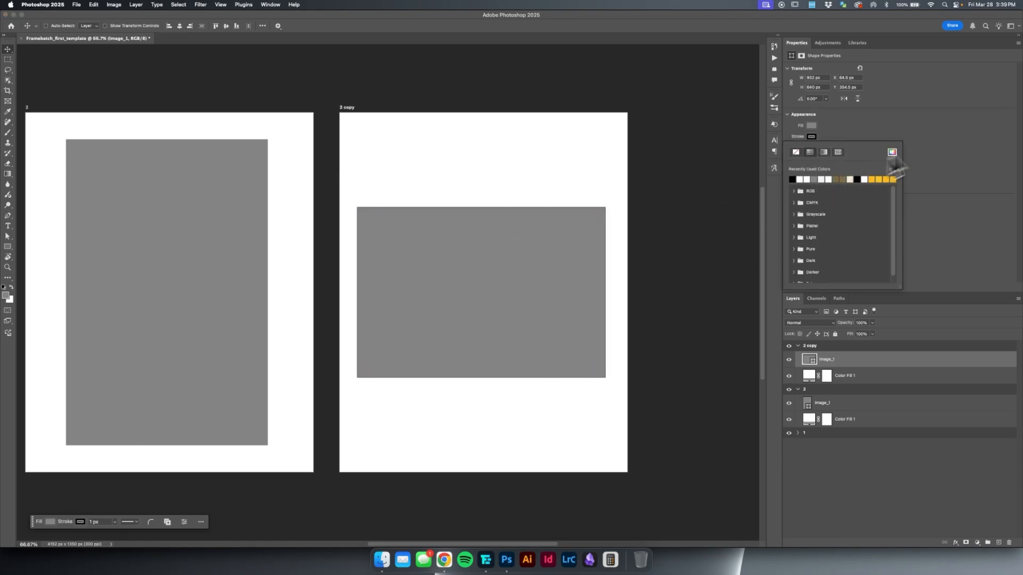
click(937, 128)
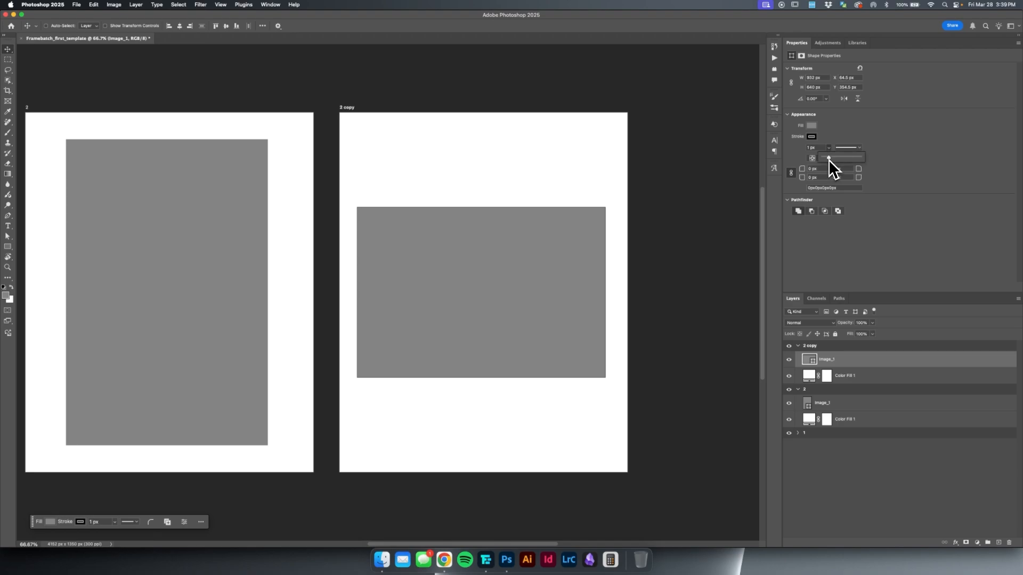
drag(836, 158, 804, 181)
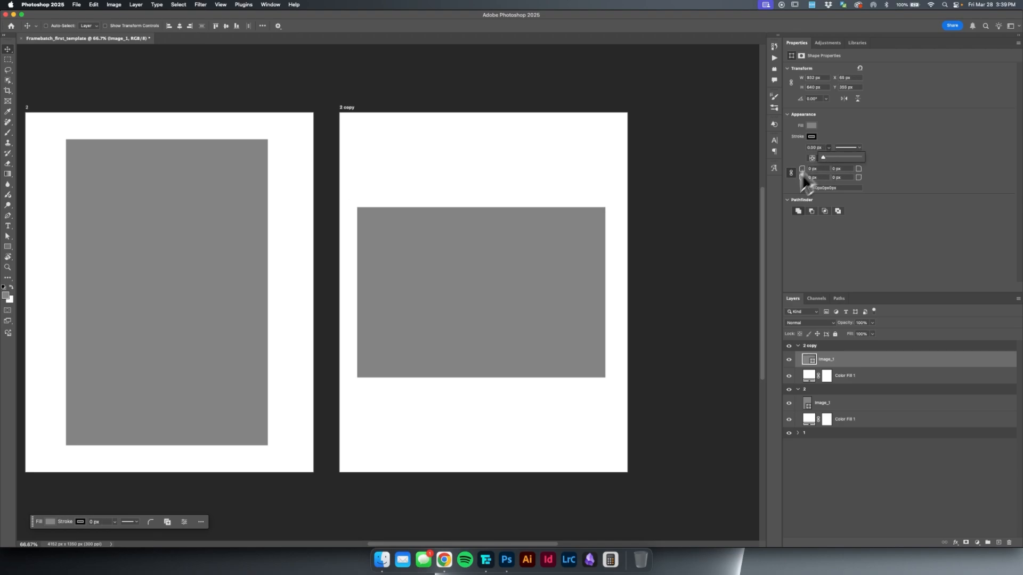
Set the landscape rectangle's stroke to no colour.
click(812, 137)
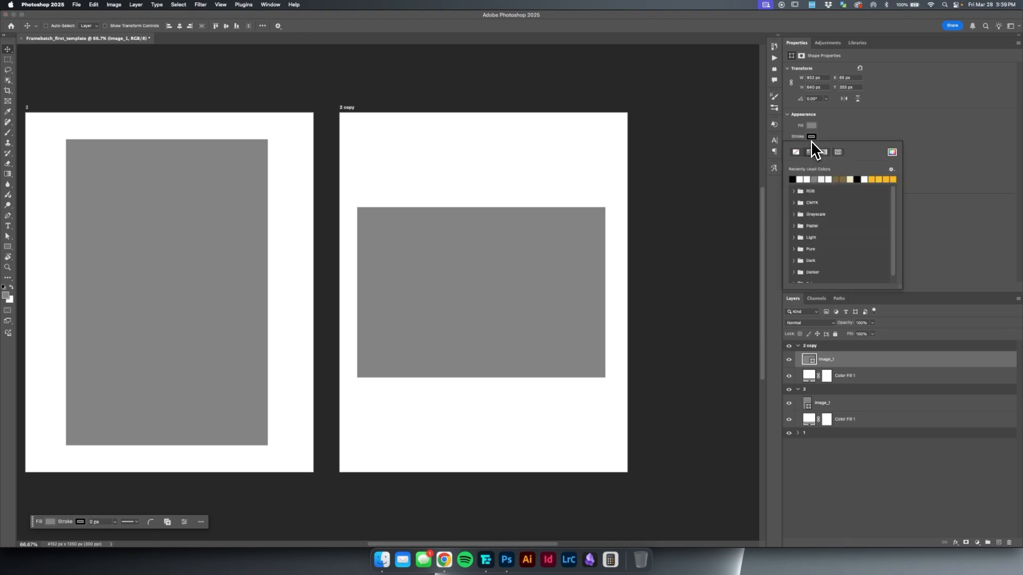
click(799, 156)
click(867, 125)
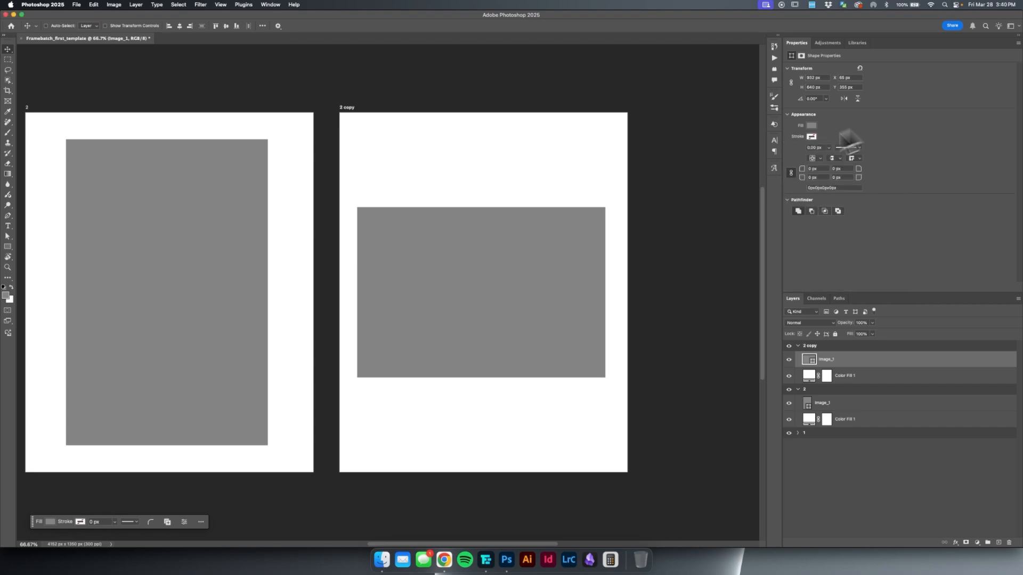
Shorten the upper rectangle, Image_1, on artboard 1 from its bottom edge to about three quarters of its height.
scroll(434, 234, down, 5)
scroll(434, 235, up, 3)
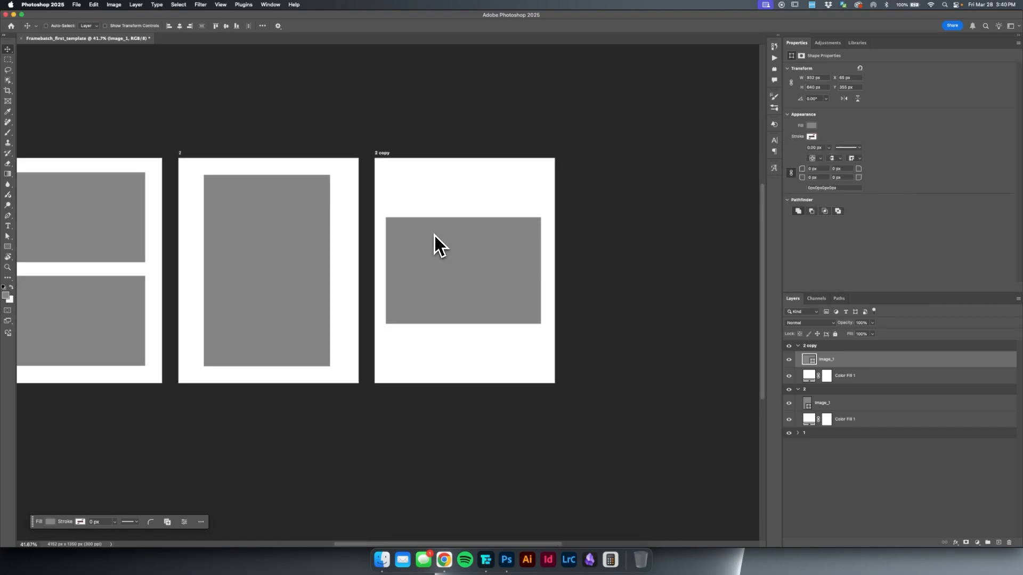
key(space)
drag(379, 218, 486, 179)
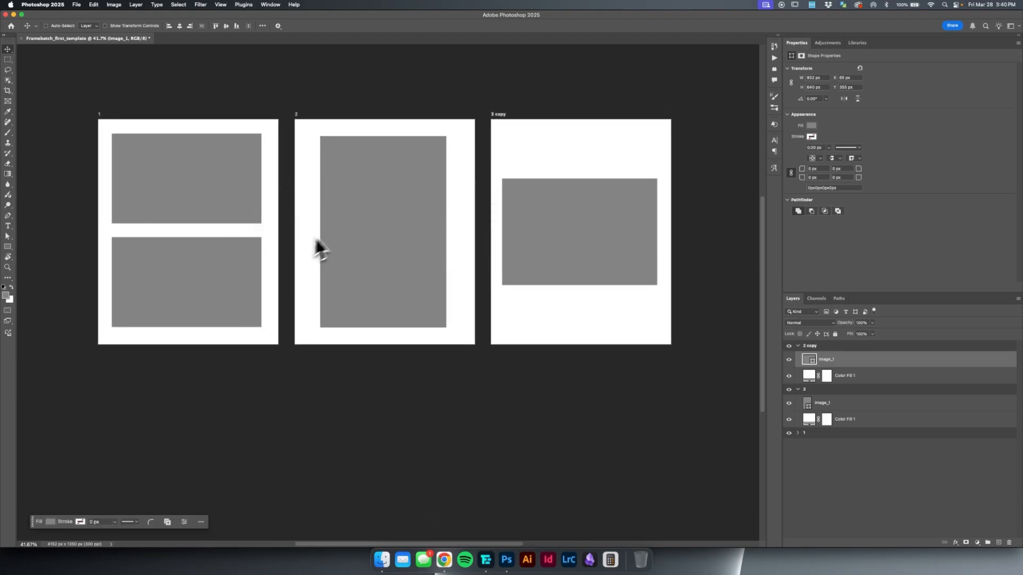
key(space)
drag(245, 240, 352, 225)
scroll(307, 208, up, 2)
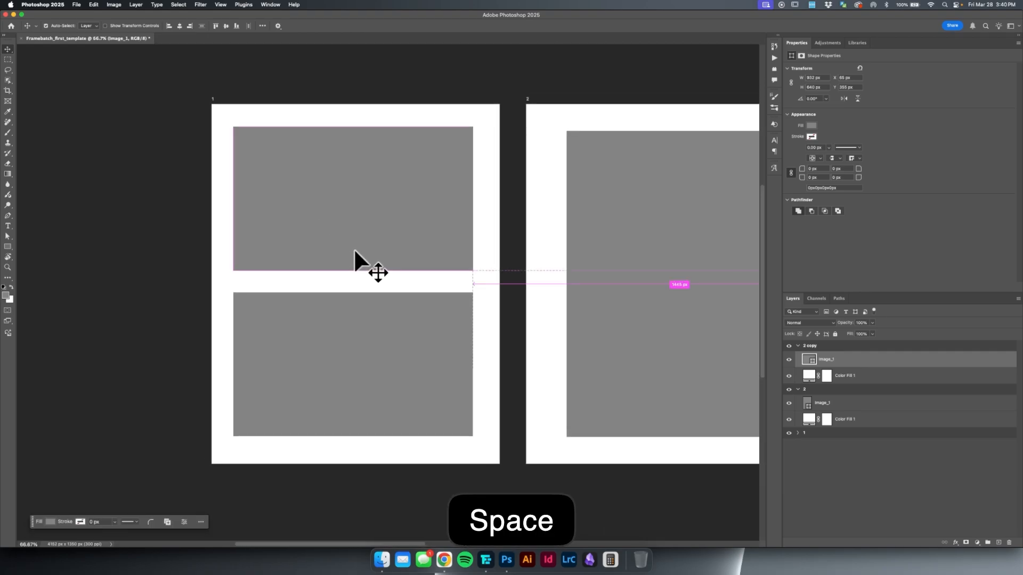
super+click(385, 255)
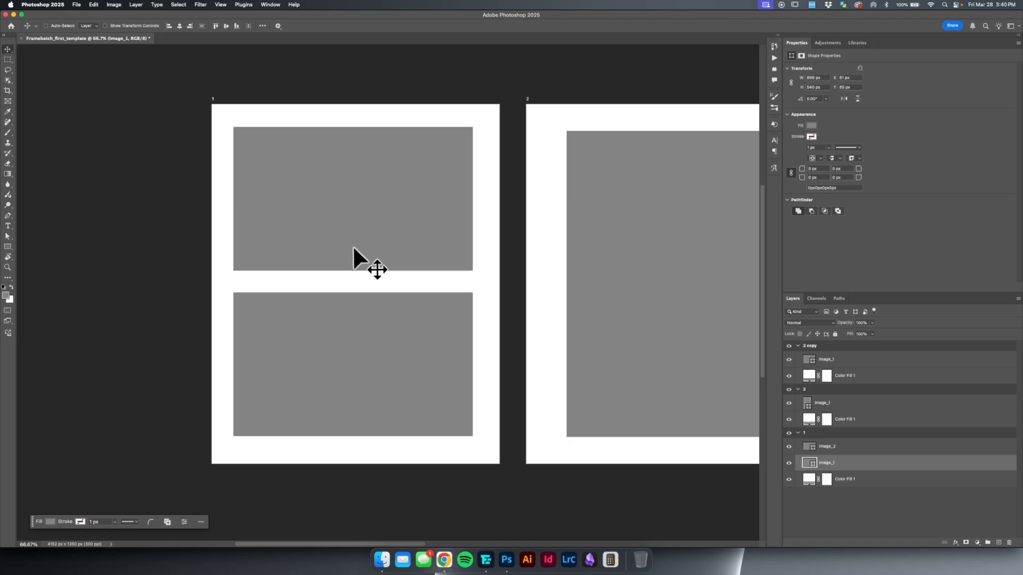
key(super+t)
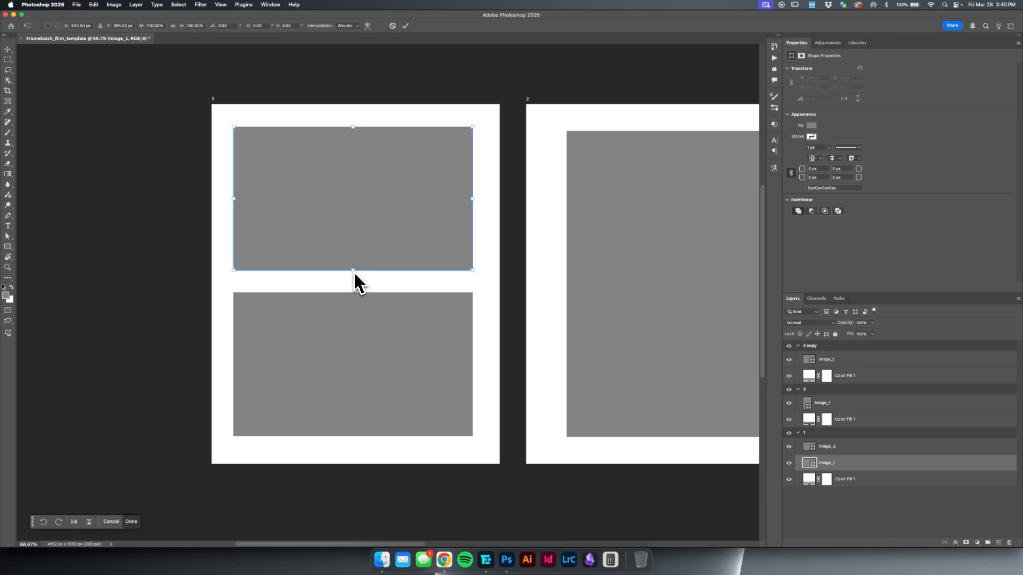
drag(353, 271, 347, 204)
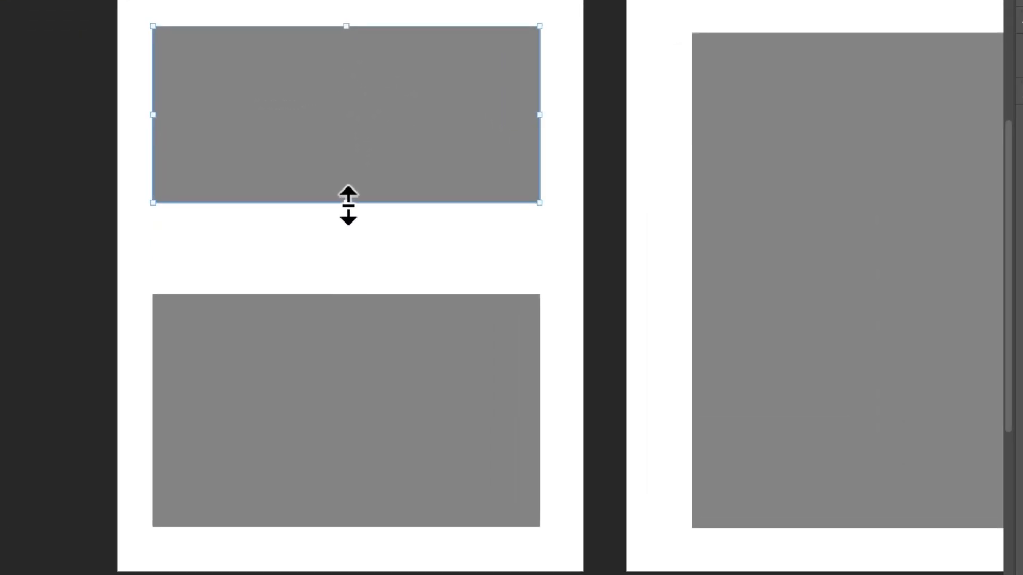
Duplicate the shortened rectangle directly below itself and shorten the bottom rectangle from its top edge, leaving narrow gaps between all three.
key(v)
drag(372, 130, 352, 396)
key(super+t)
key(Return)
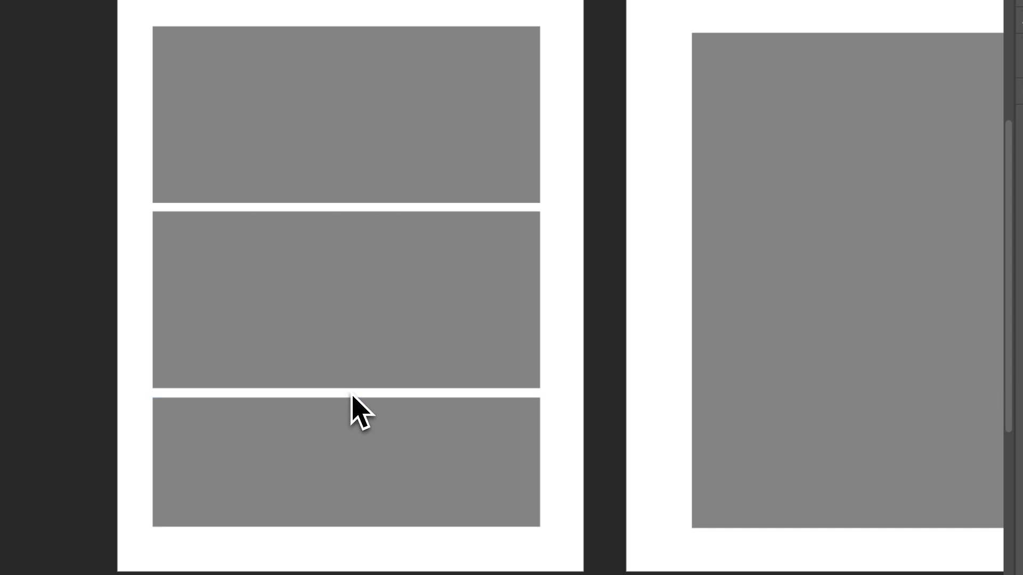
Rename the third artboard, which holds the landscape rectangle, as 3.
key(v)
scroll(465, 325, down, 5)
key(space)
drag(603, 257, 249, 201)
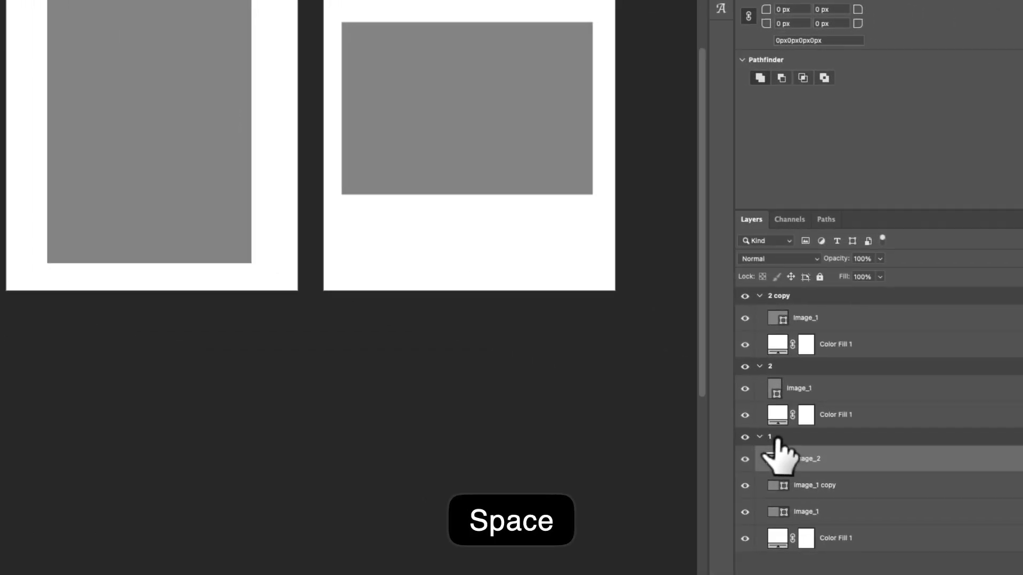
click(788, 437)
double_click(776, 295)
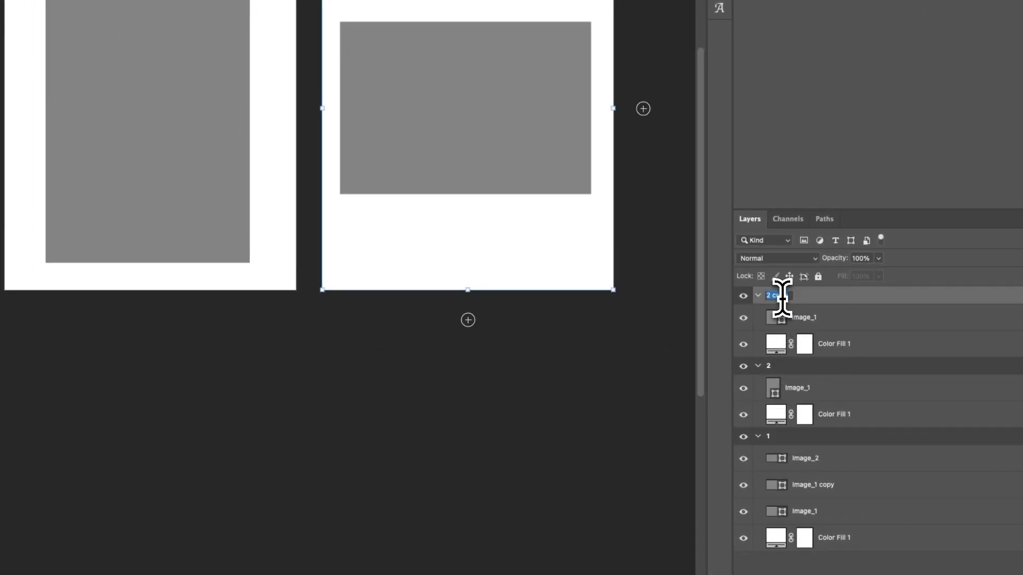
text(3)
Collapse the layer contents of artboards 3, 2 and 1.
click(758, 295)
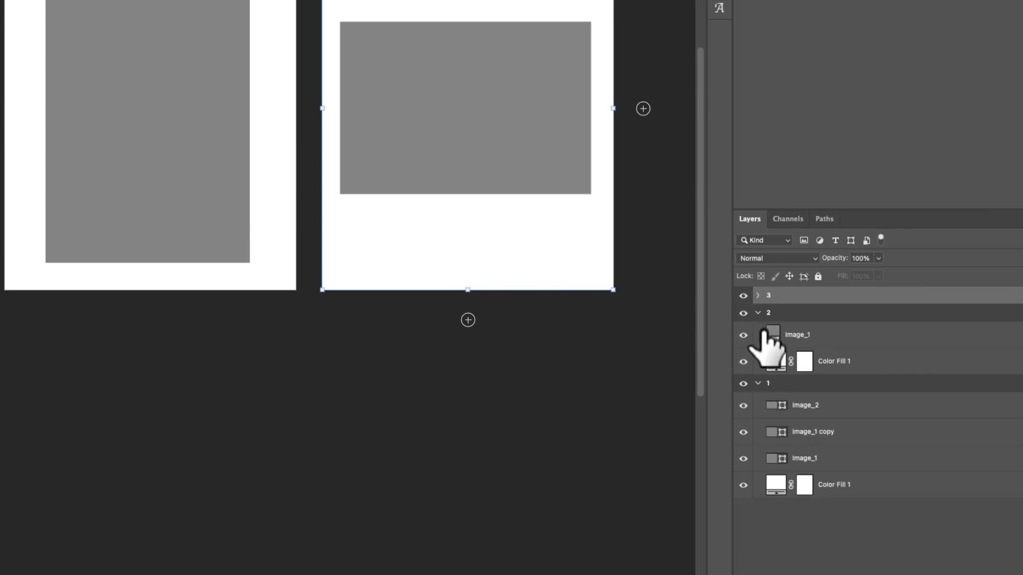
click(757, 313)
click(757, 330)
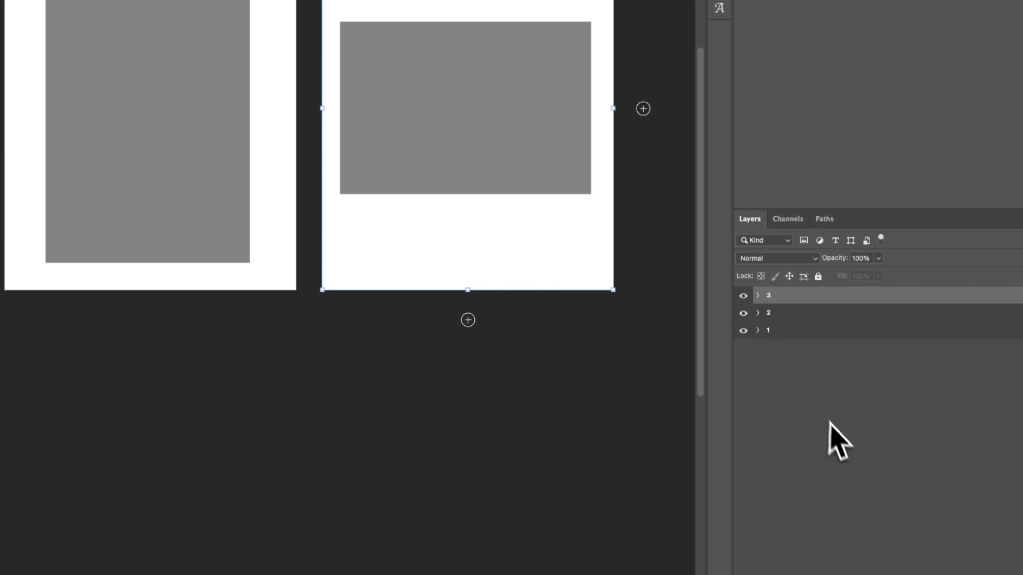
click(799, 330)
click(826, 404)
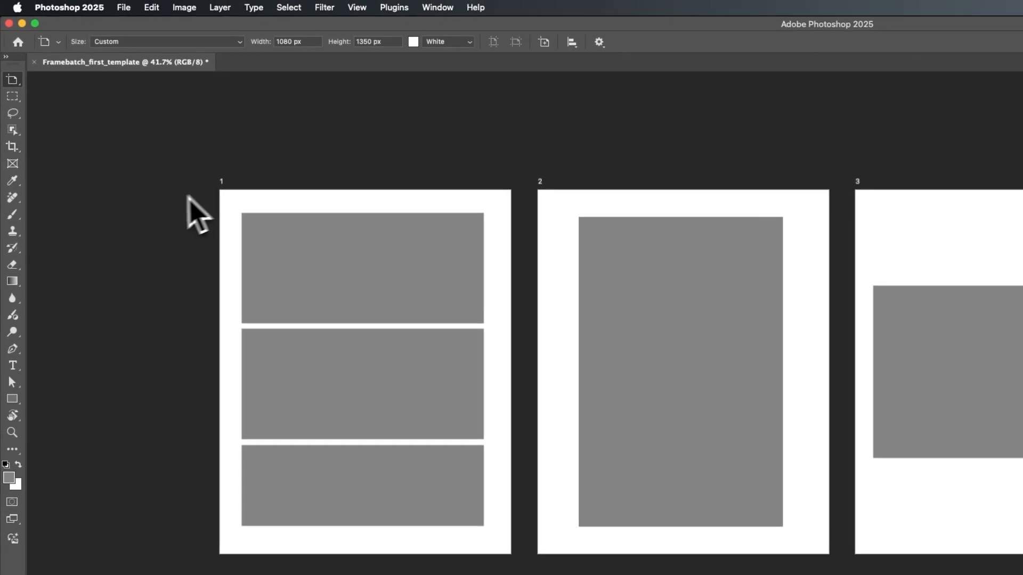
Save the document to the Desktop as Framebatch_first_template.psd in Photoshop format.
key(super+s)
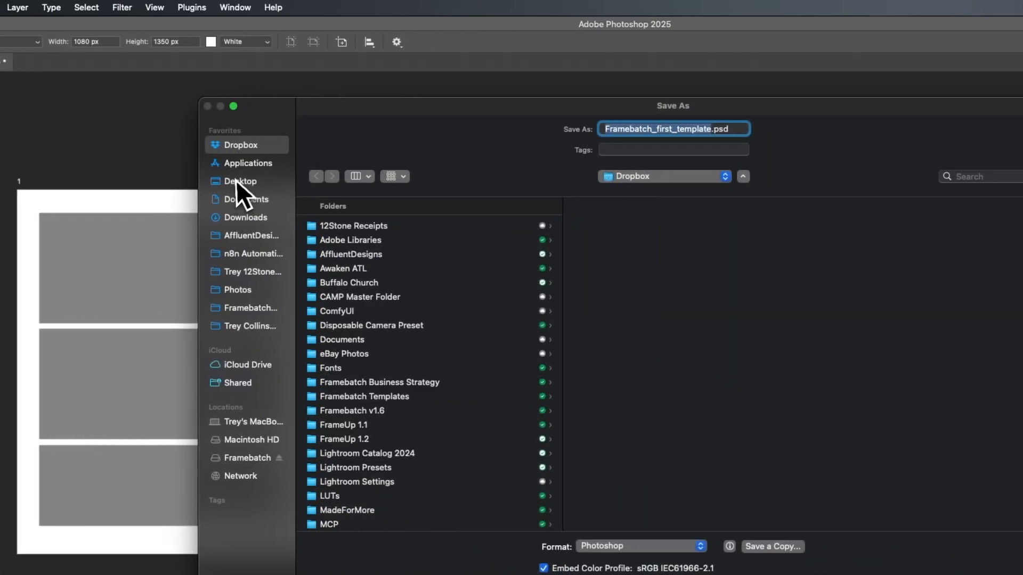
click(235, 180)
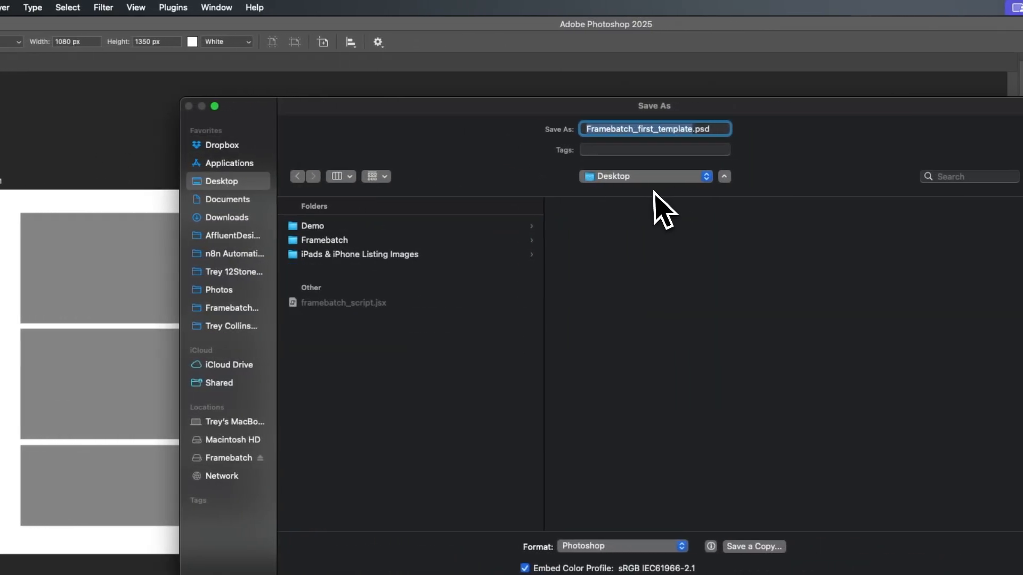
key(Return)
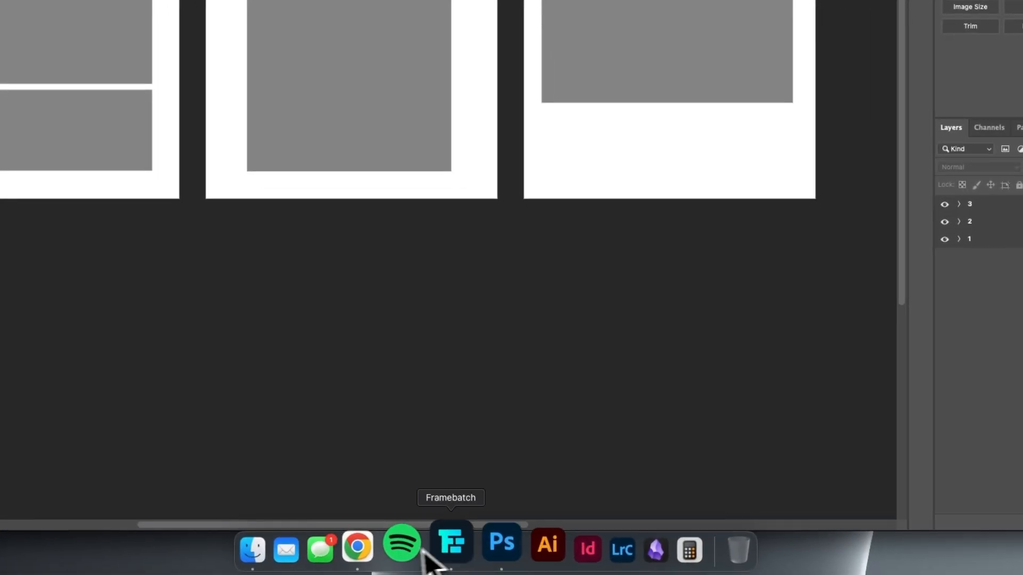
Switch to Framebatch and name the project Test Template.
click(450, 549)
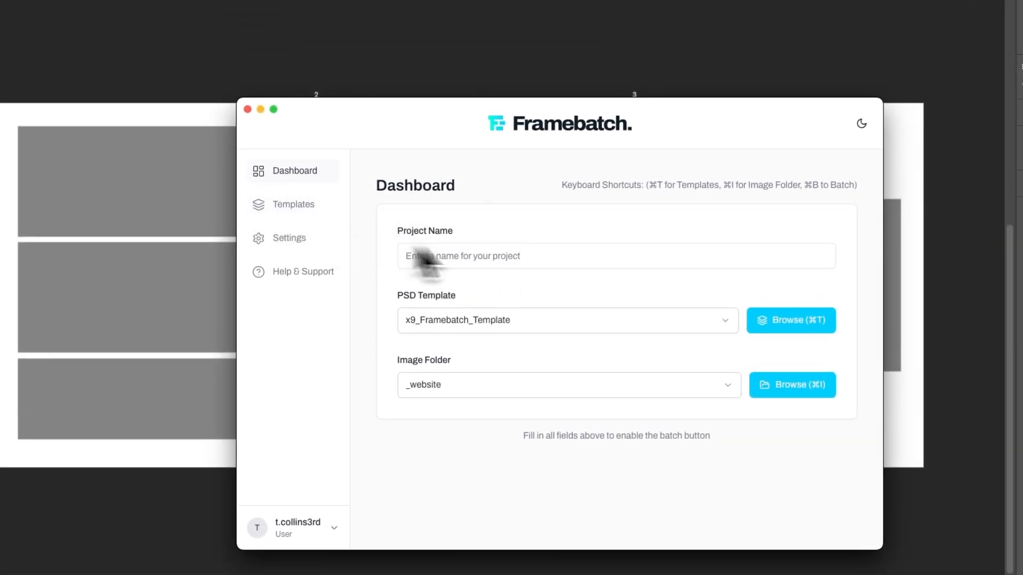
click(497, 258)
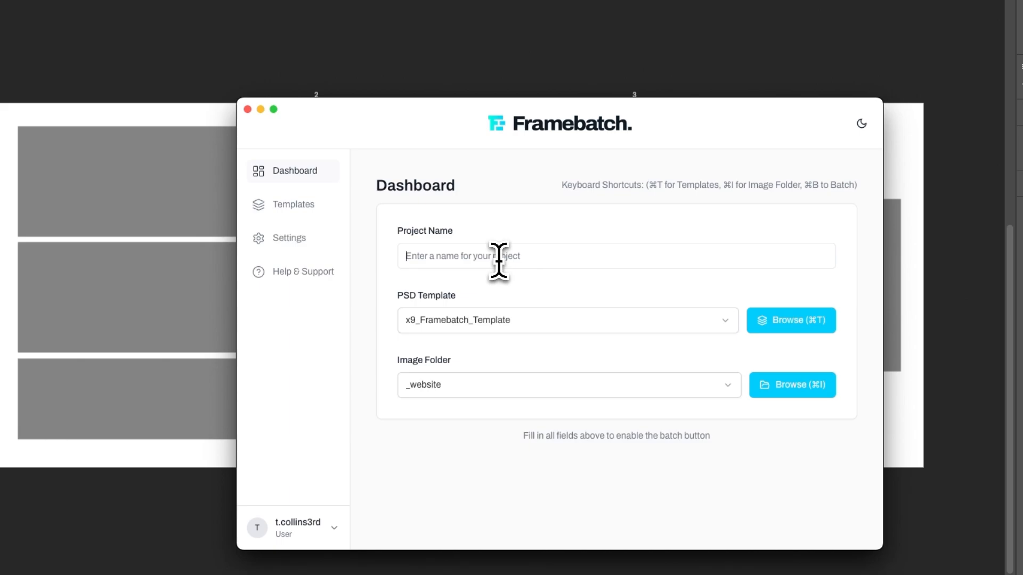
text(Test )
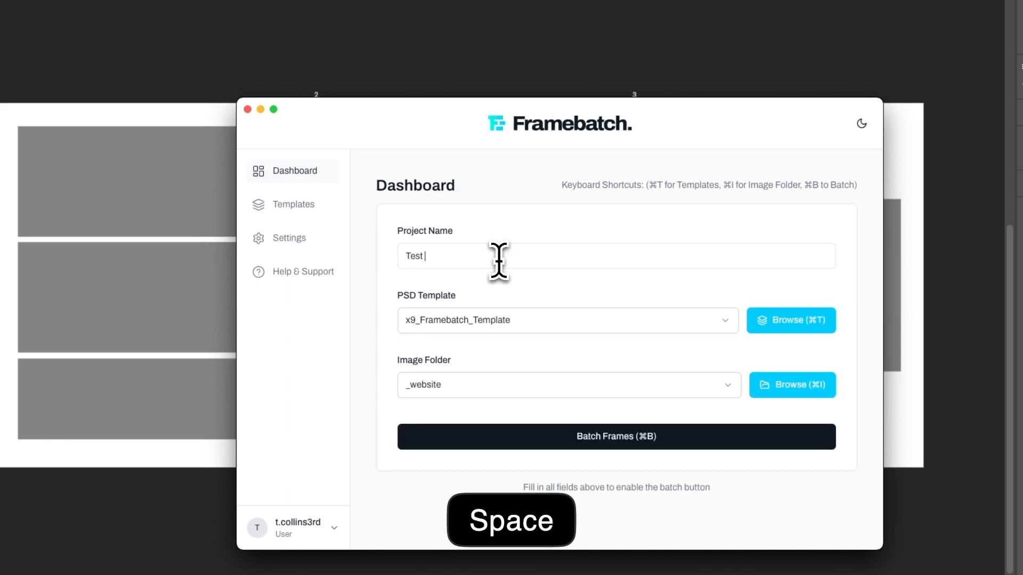
text(Template)
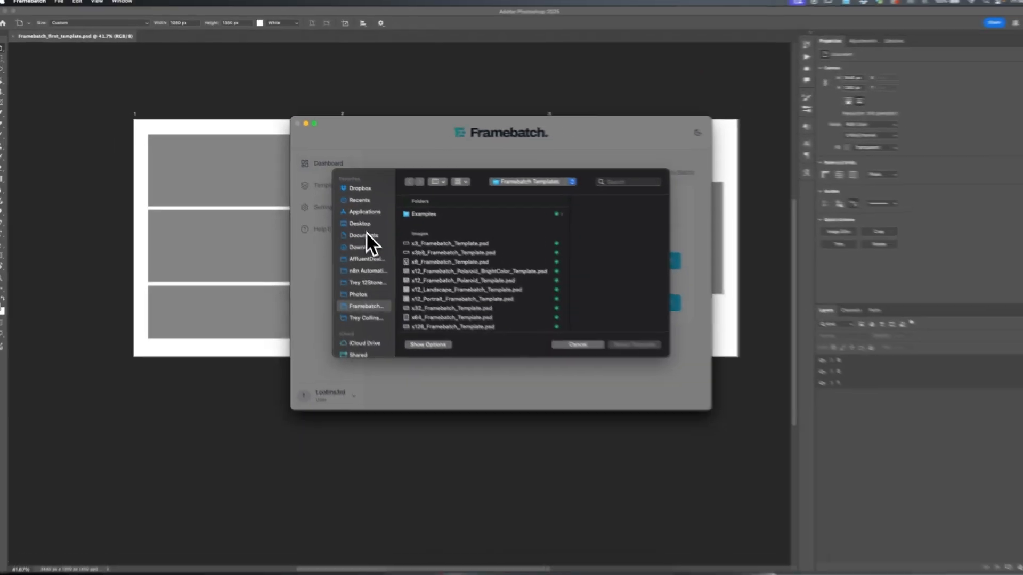
Choose Framebatch_first_template.psd from the Desktop as the project's PSD template.
click(356, 219)
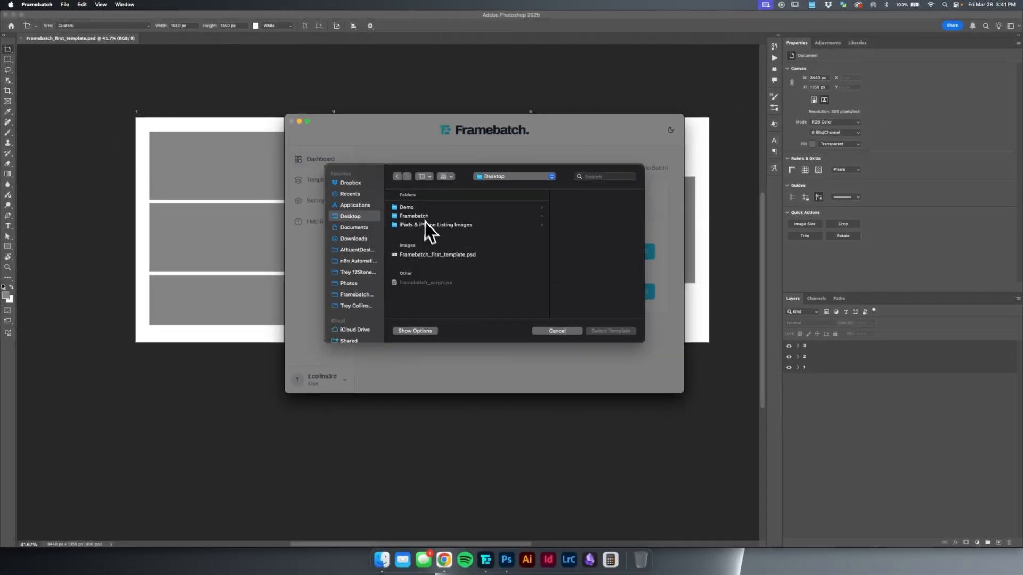
click(437, 255)
click(594, 332)
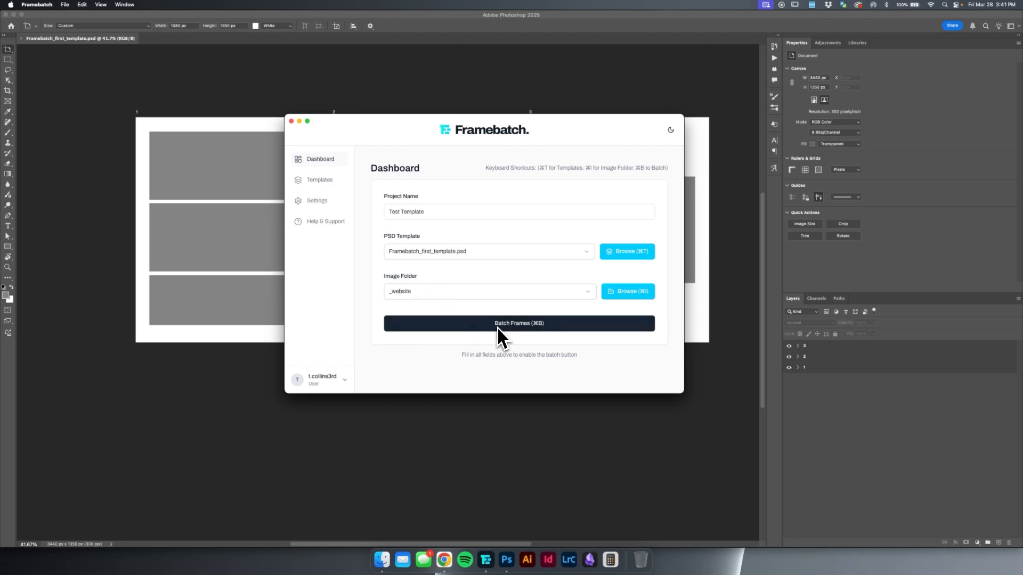
Use the recent _website folder as the image source, batch the frames into the template and close the completion message.
click(480, 292)
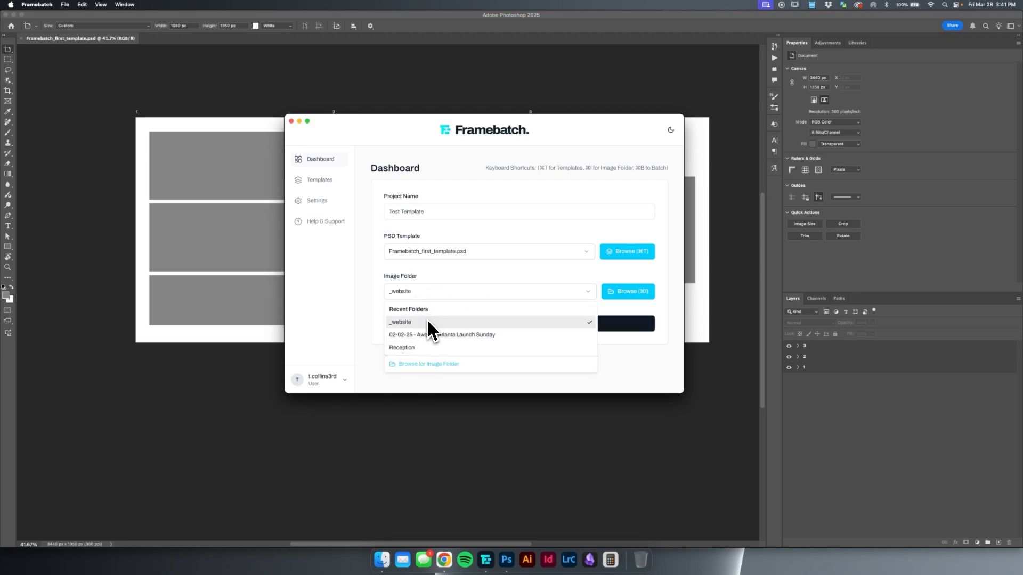
click(429, 323)
click(511, 328)
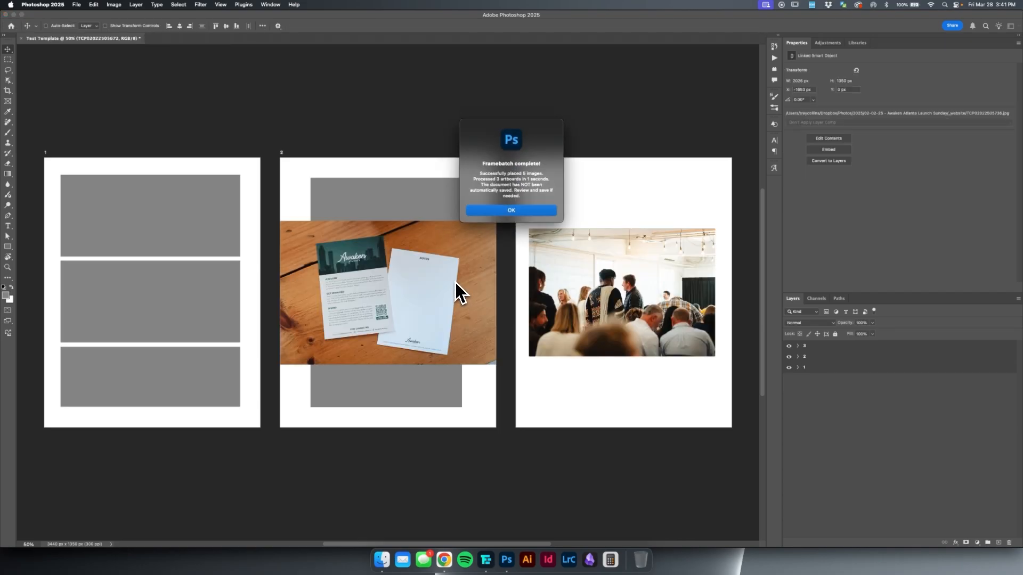
click(519, 210)
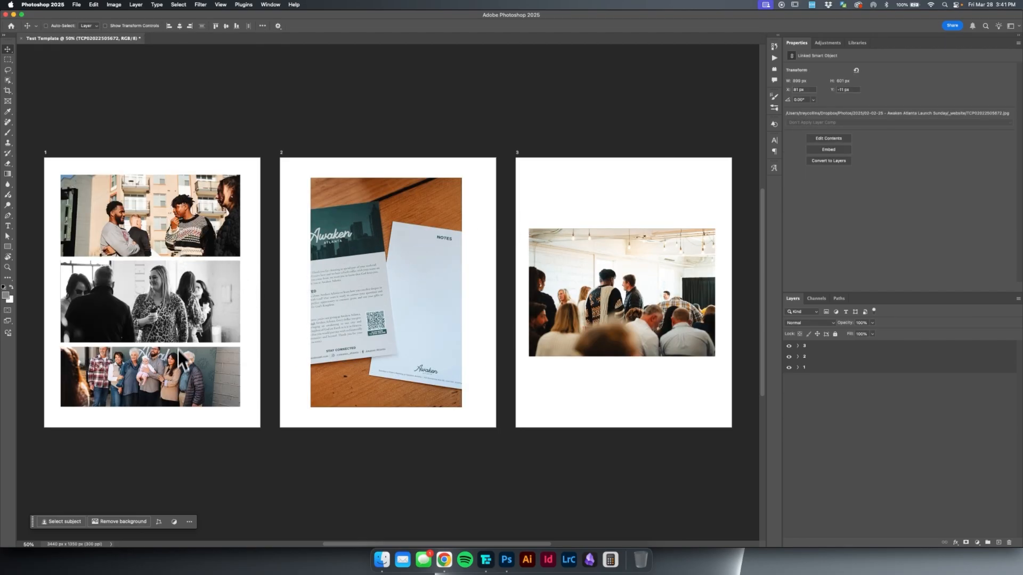
scroll(423, 376, down, 3)
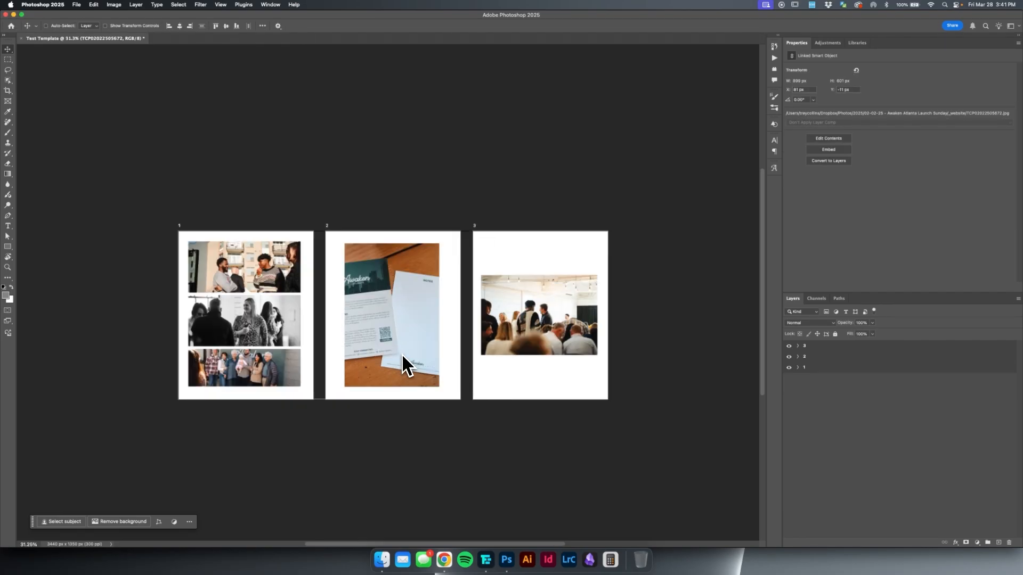
drag(405, 361, 479, 249)
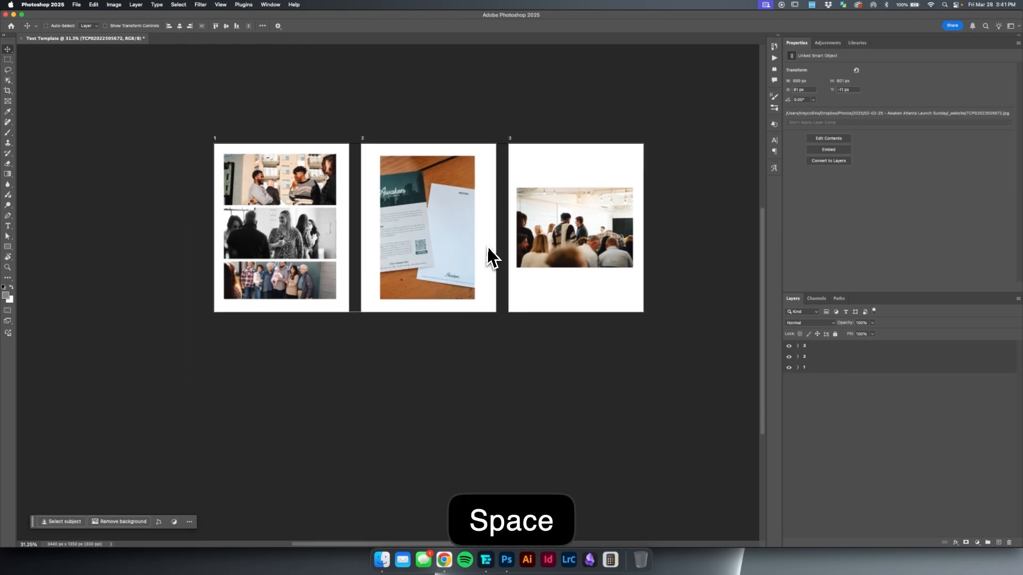